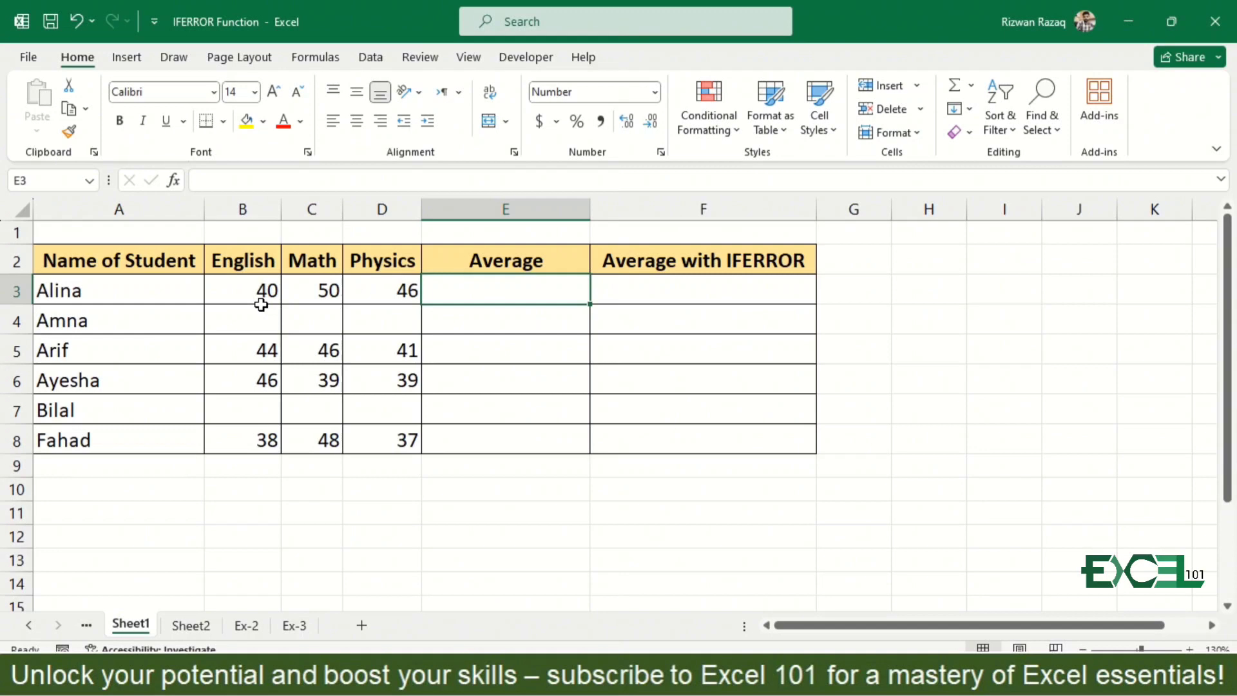
- Enter the formula =AVERAGE(B3:D3) in cell E3 to average the first student's marks
text(=ave)
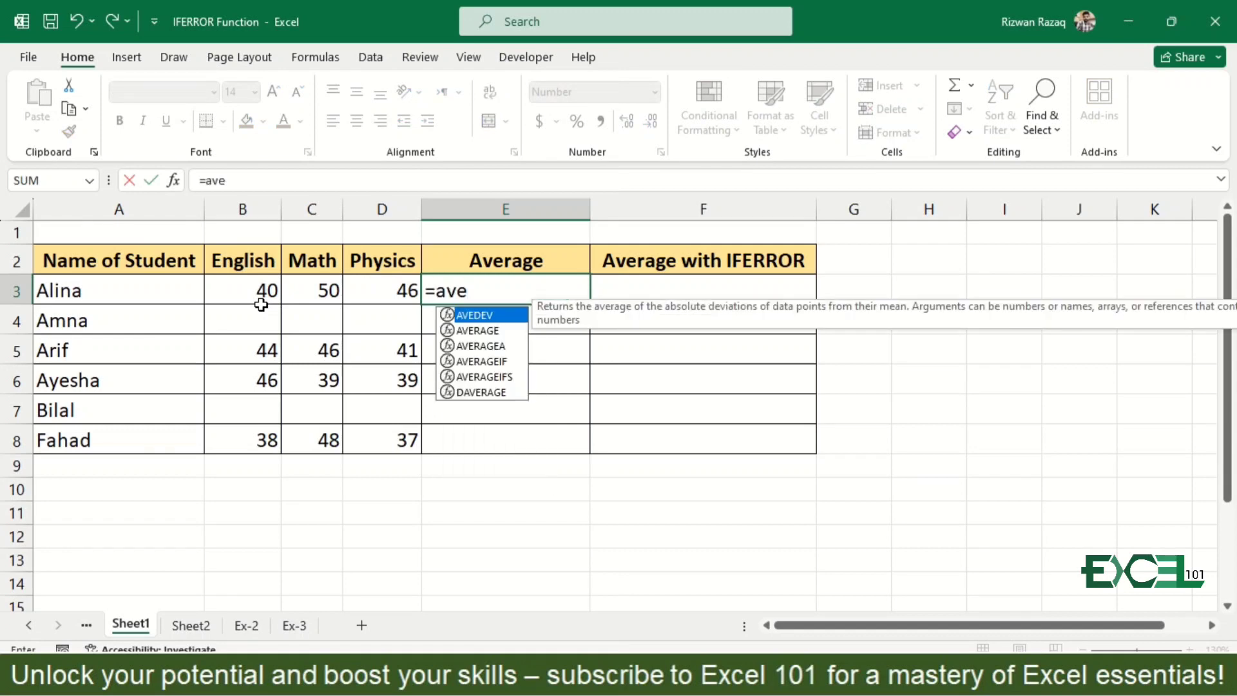
key(Down)
key(Tab)
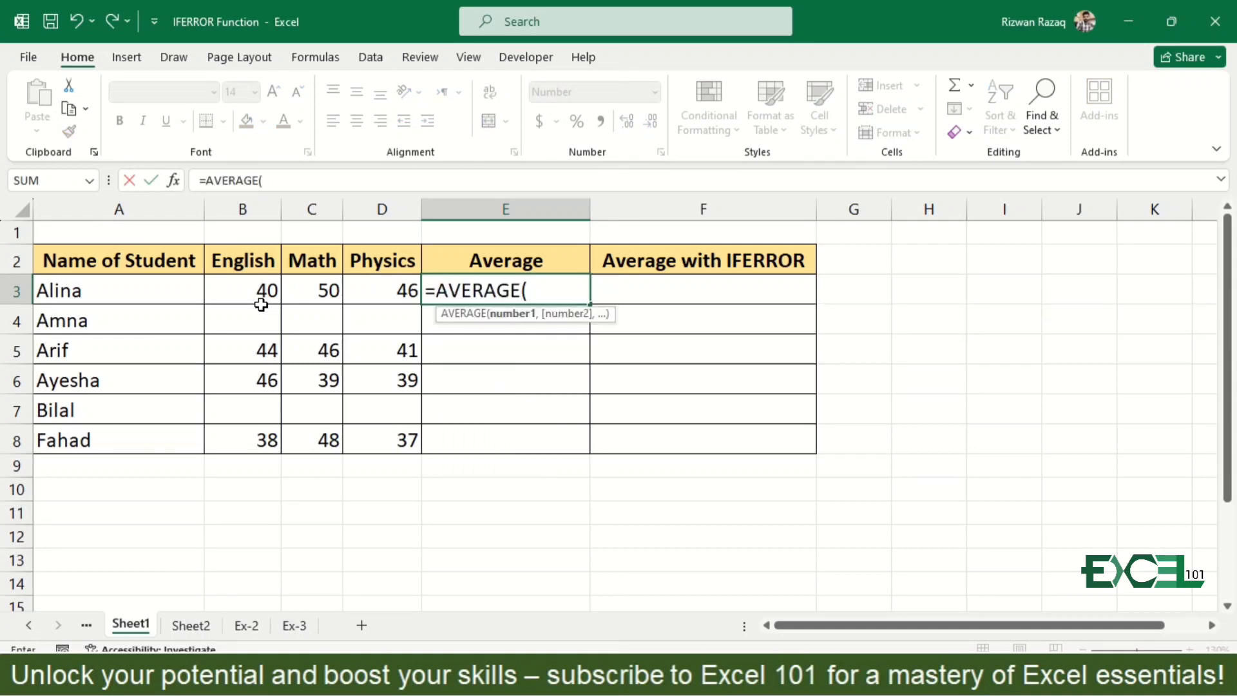
drag(260, 304, 264, 309)
key(shift+Right)
text())
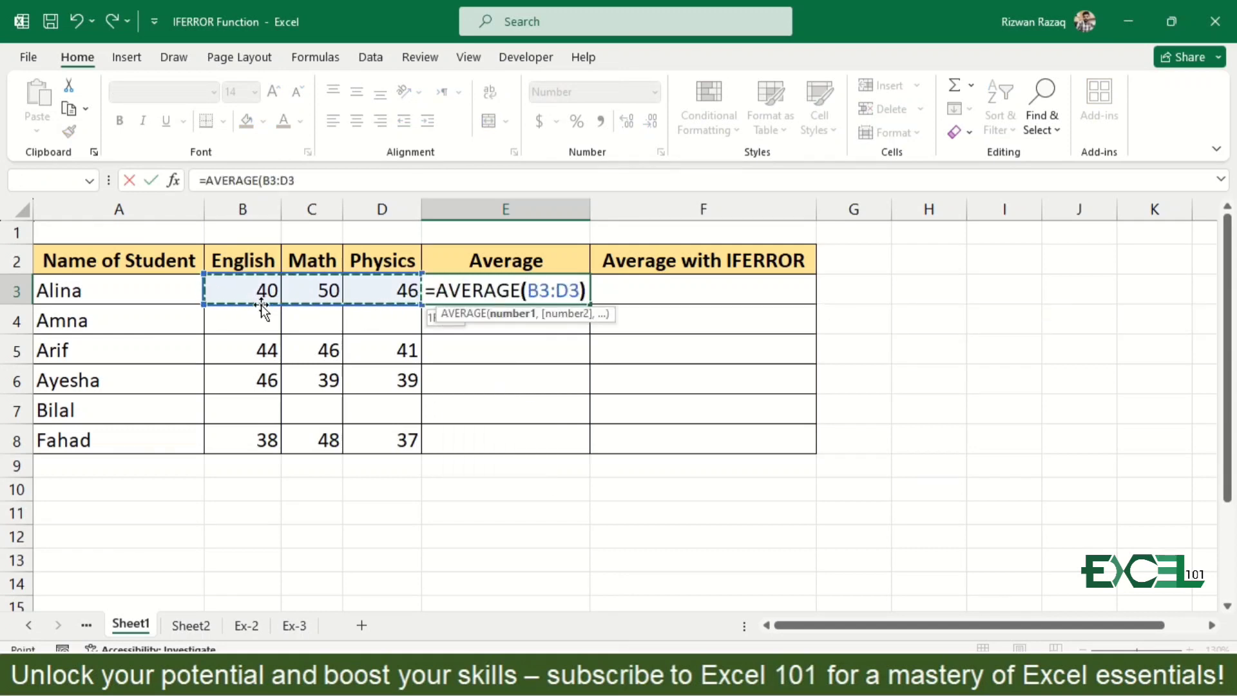
key(Return)
key(Up)
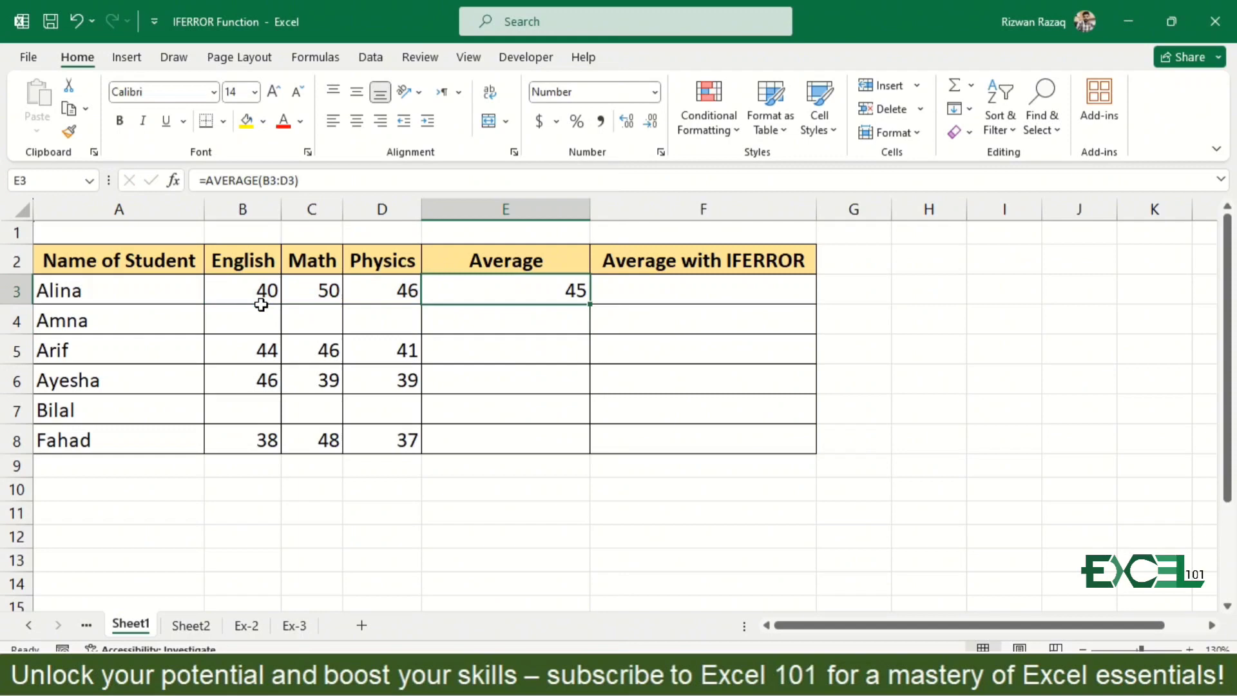
- Fill the average formula from E3 down through E8
double_click(590, 303)
key(Down)
key(Down)
key(Down)
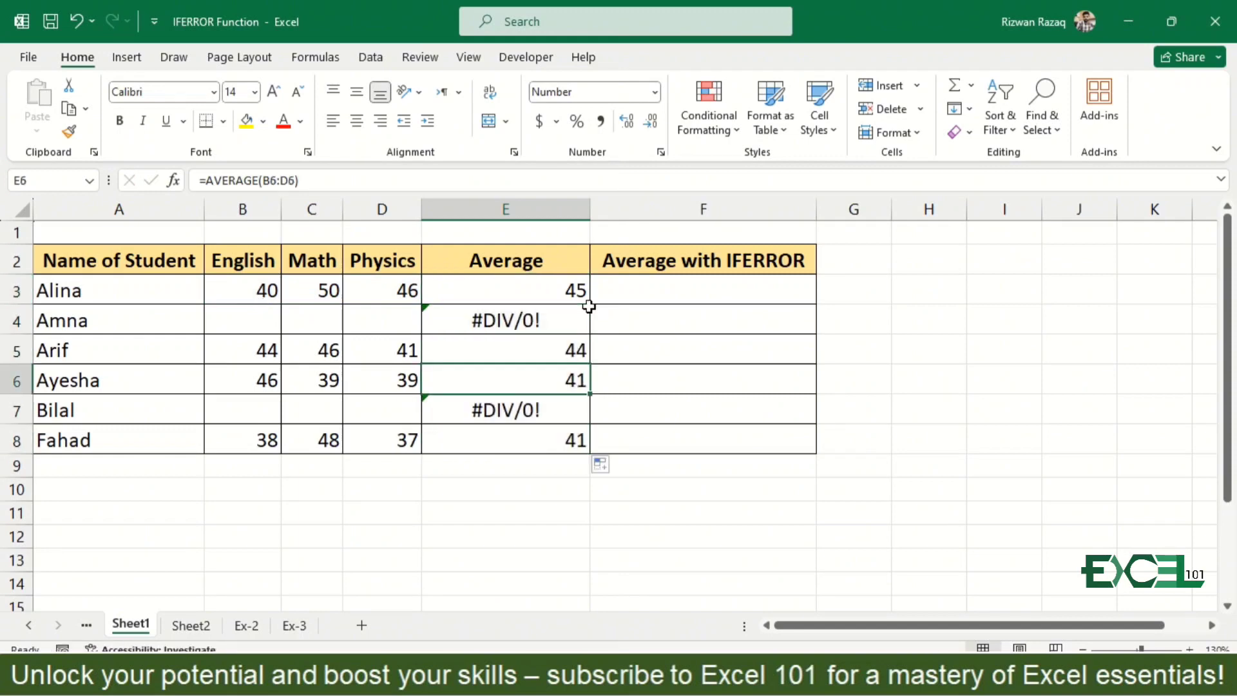
- Examine the mark cells B4:D4 that feed the average formula in E4, comparing them with row 3
key(Left)
key(Up)
key(Up)
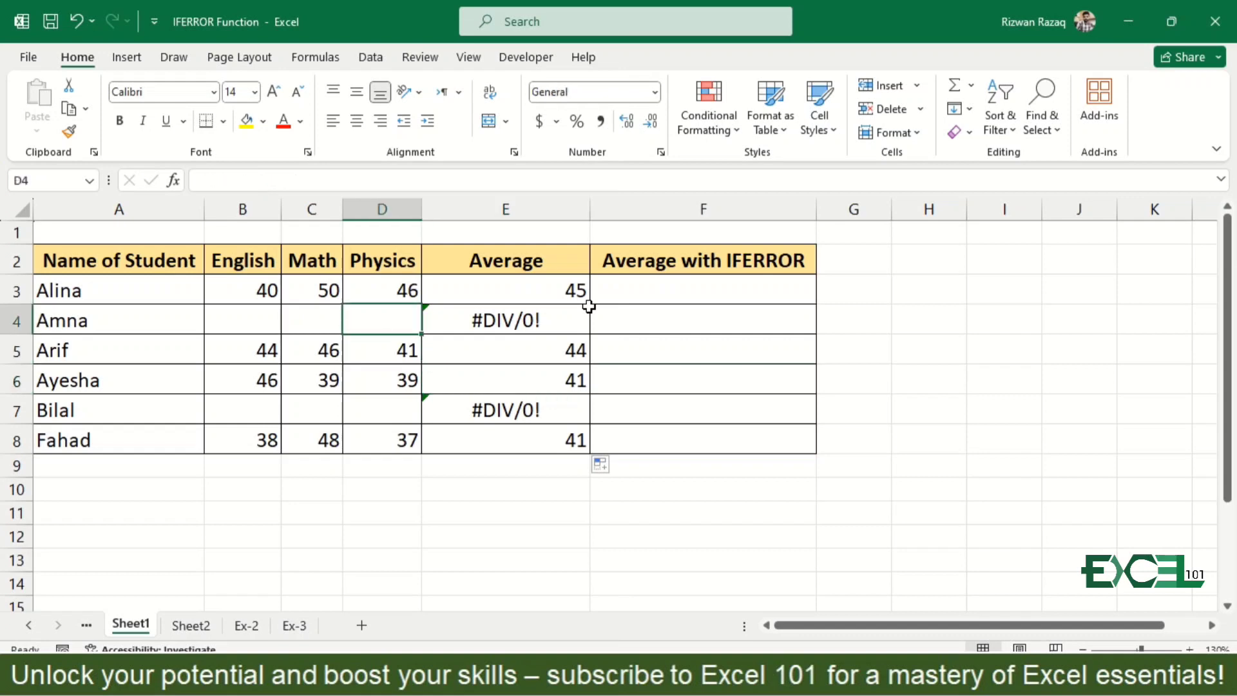
key(Left)
key(Left)
key(shift+Right)
key(shift+Right)
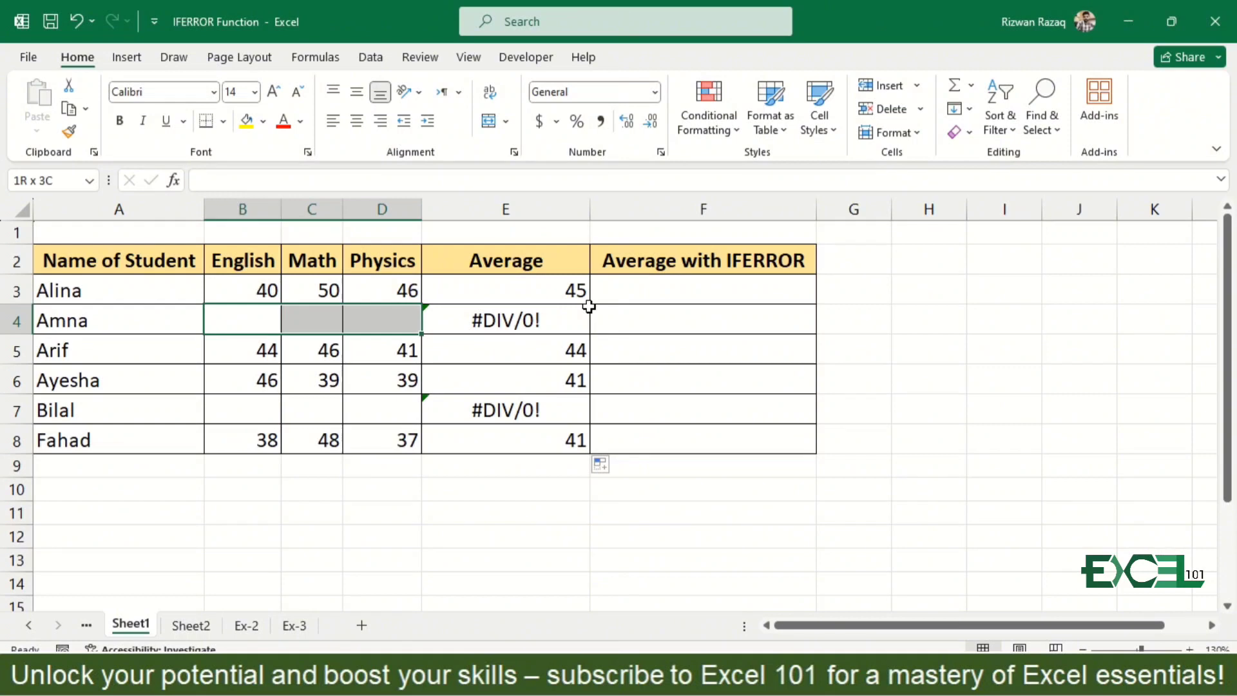
key(Up)
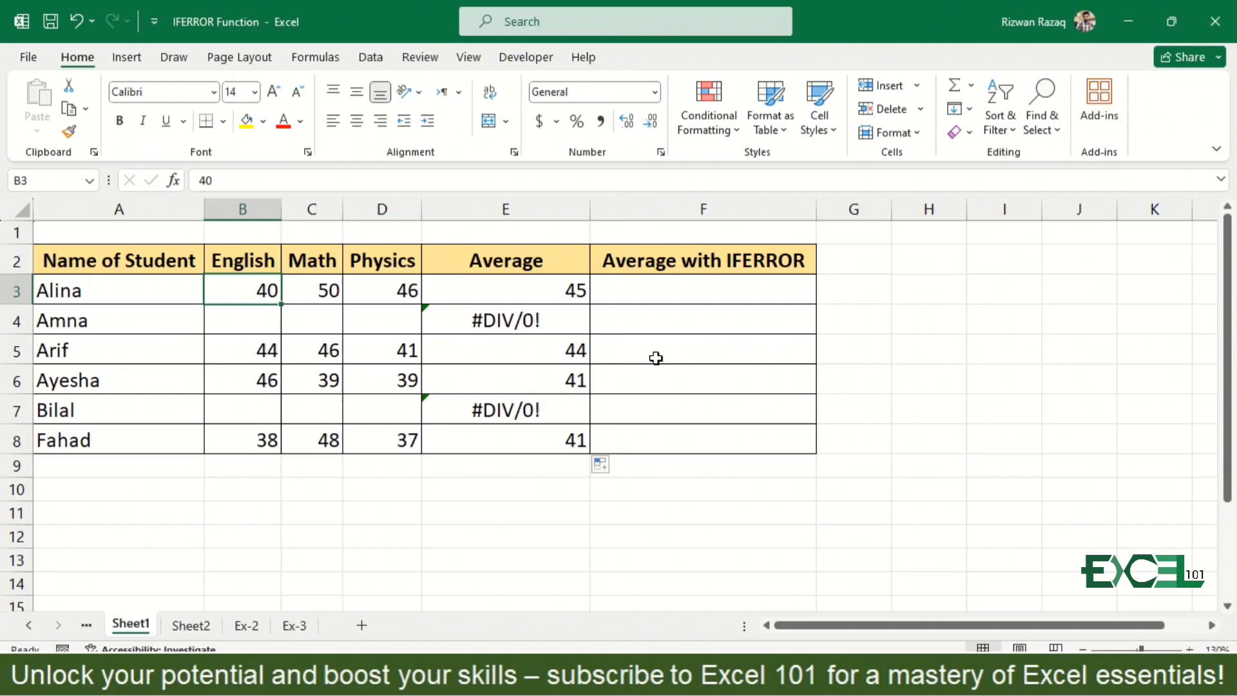
key(Right)
key(Down)
key(Right)
key(Right)
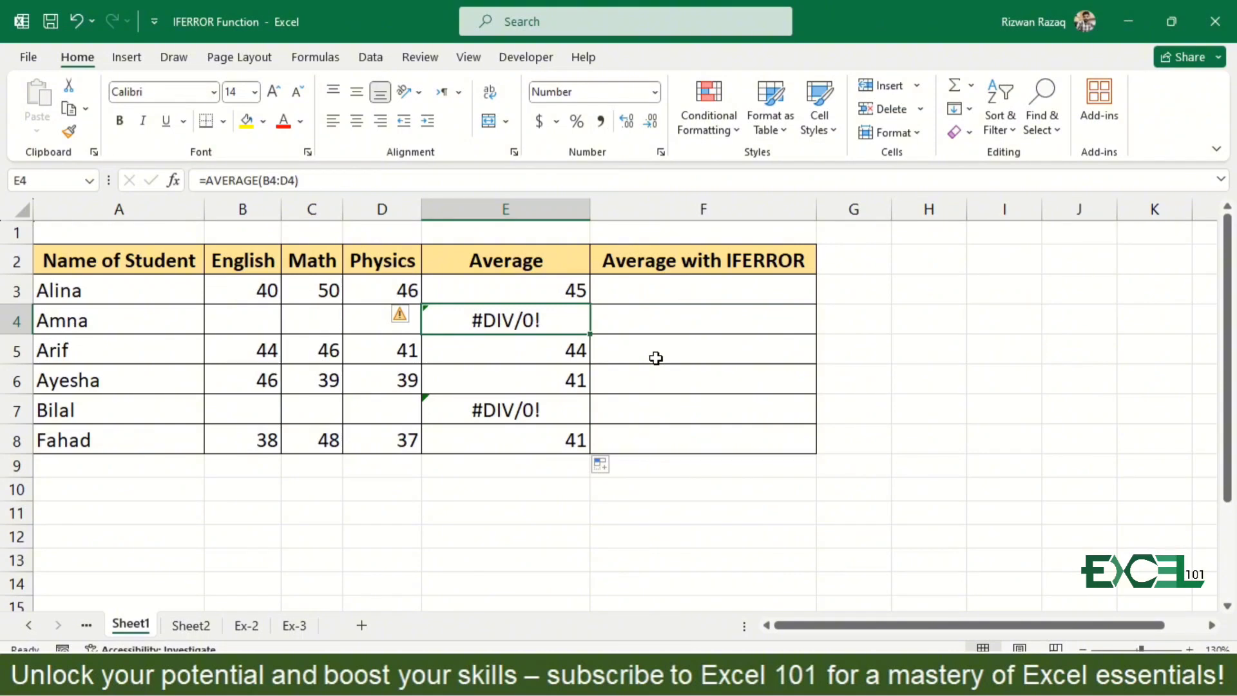
- Enter the formula =IFERROR(E3,"NA") in cell F3 under Average with IFERROR
key(Up)
key(Right)
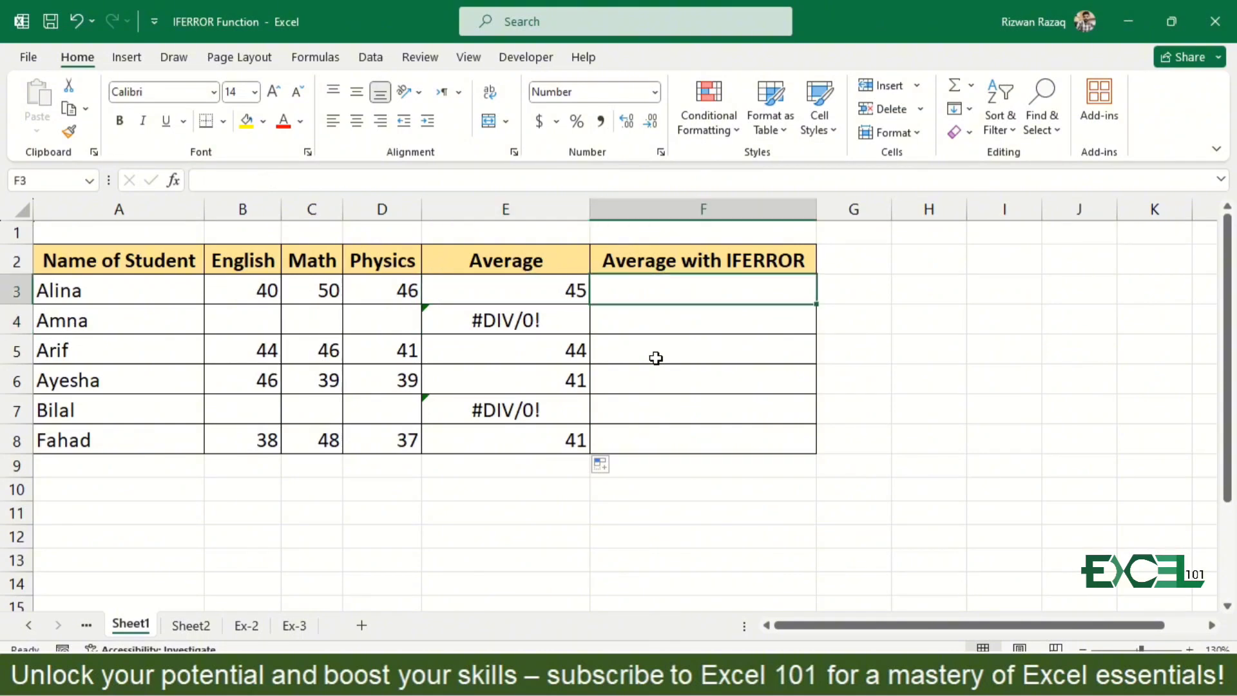
text(=ife)
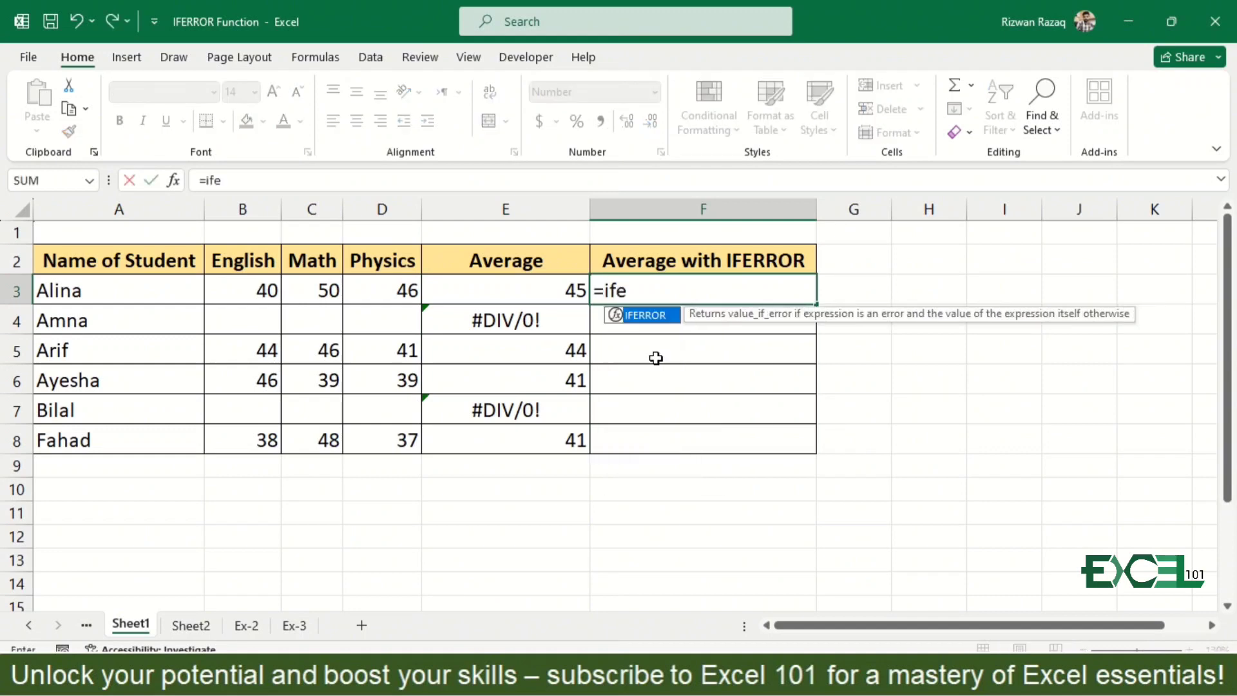
key(Tab)
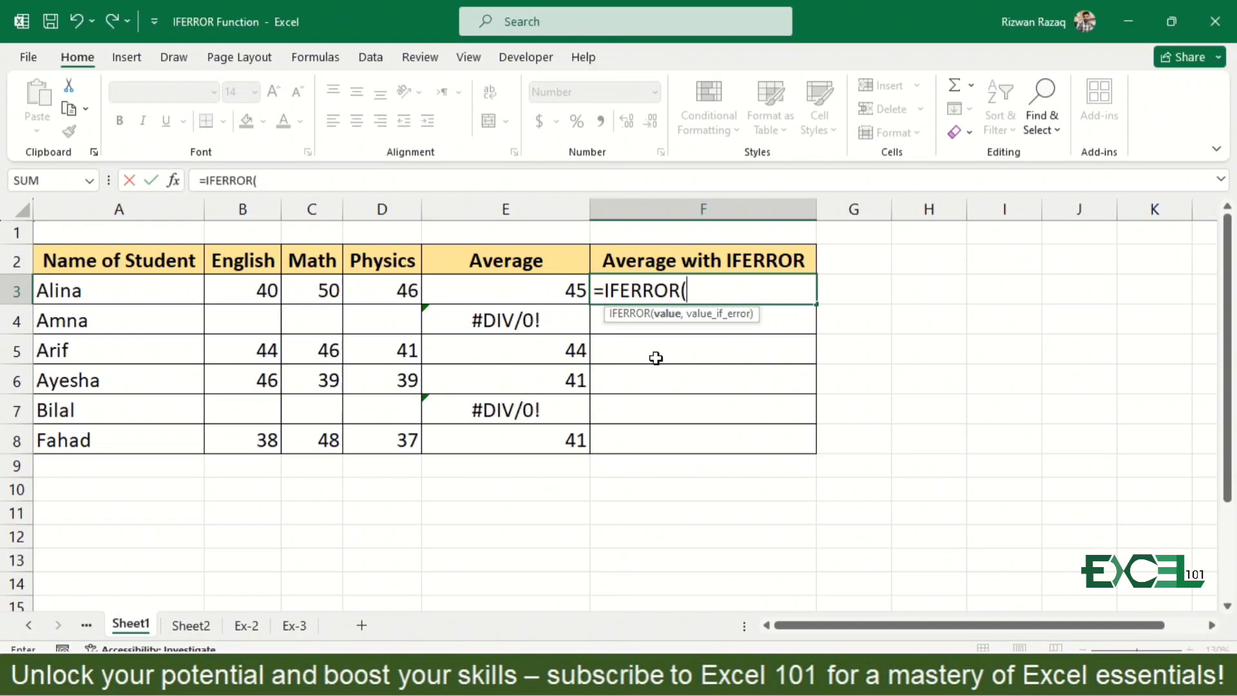
click(545, 294)
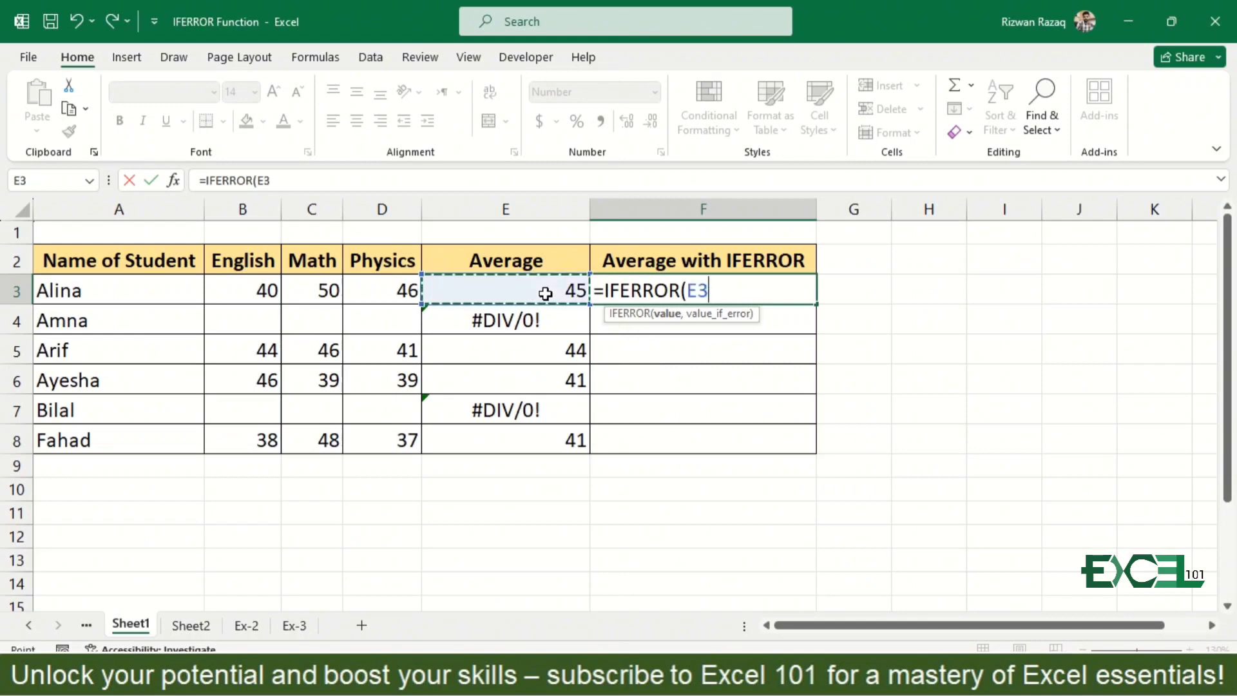
text(,)
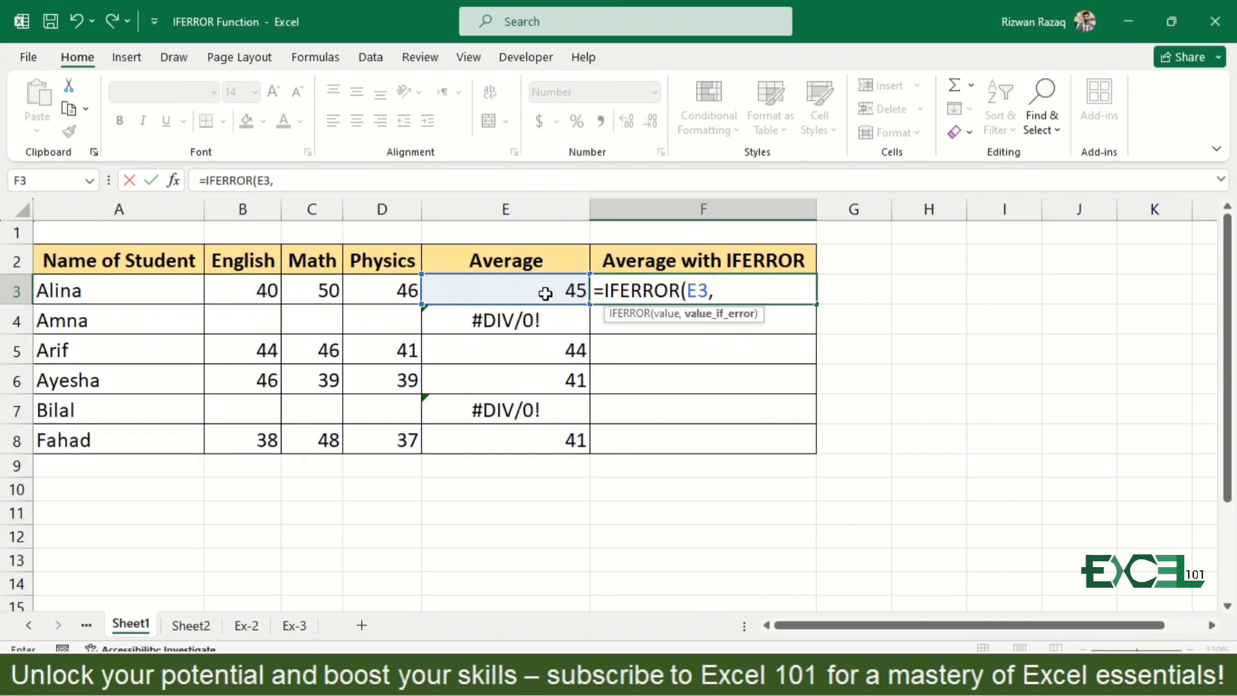
text("NA"))
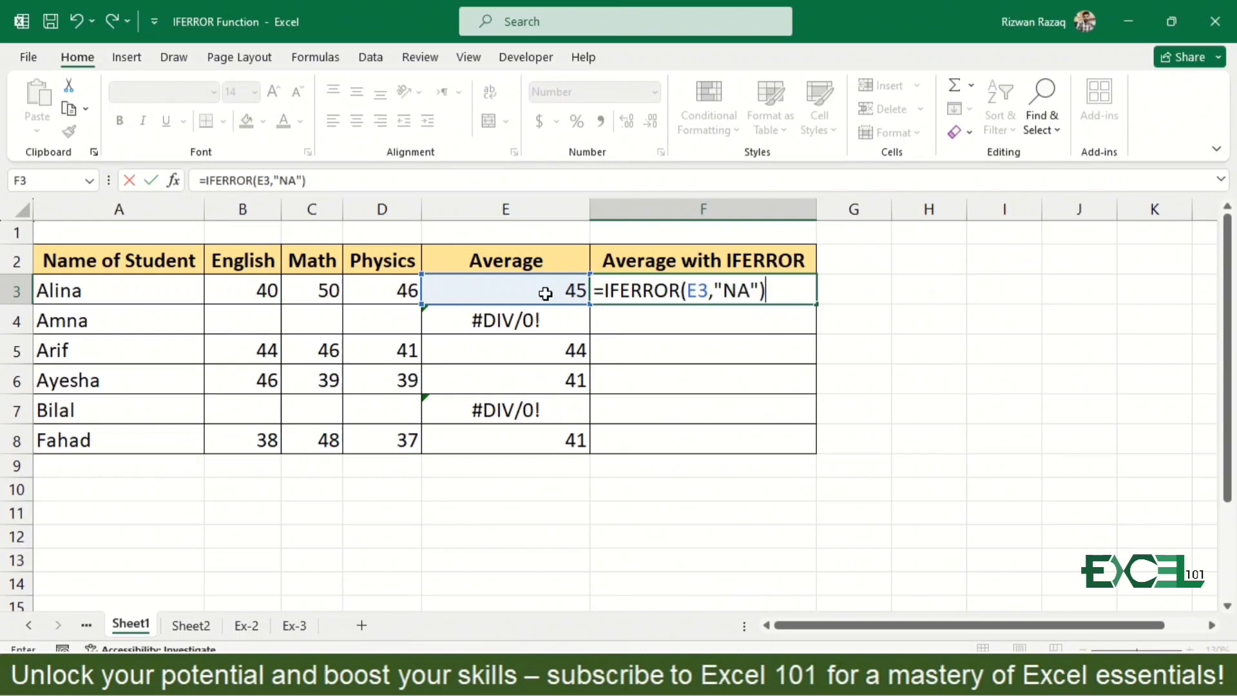
key(Return)
key(Up)
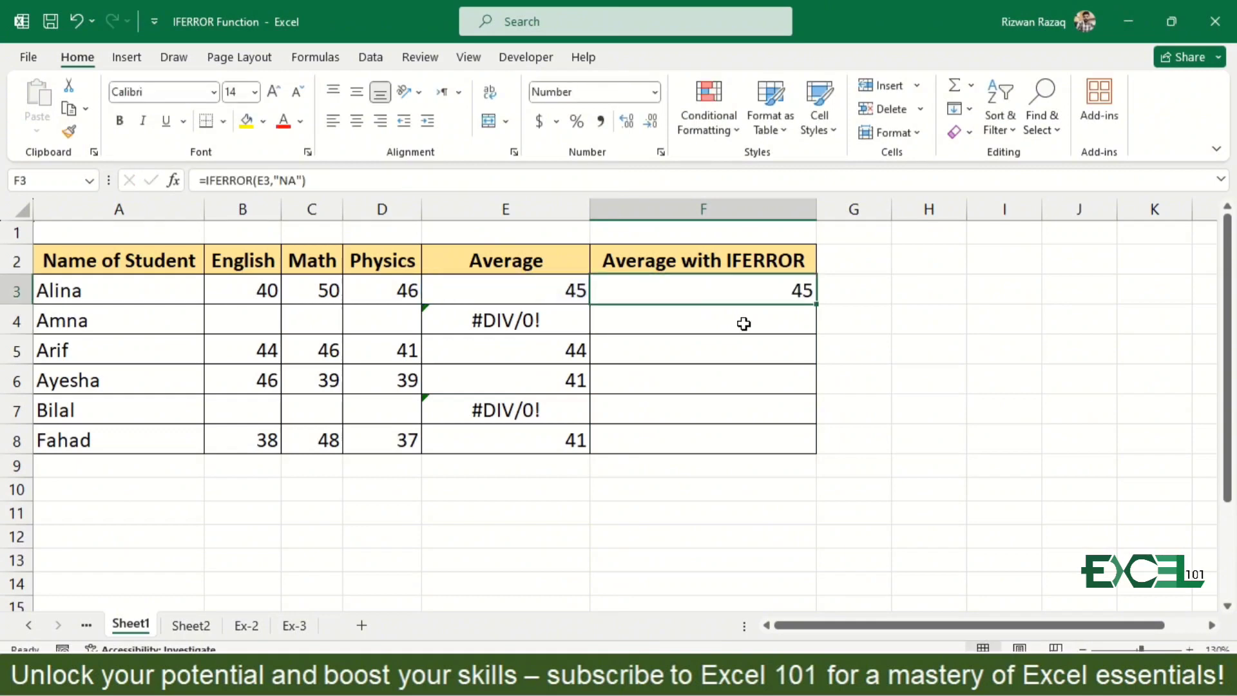
- Fill the IFERROR formula from F3 down through F8, centre the range, and check the formulas in F4 and F7
double_click(818, 304)
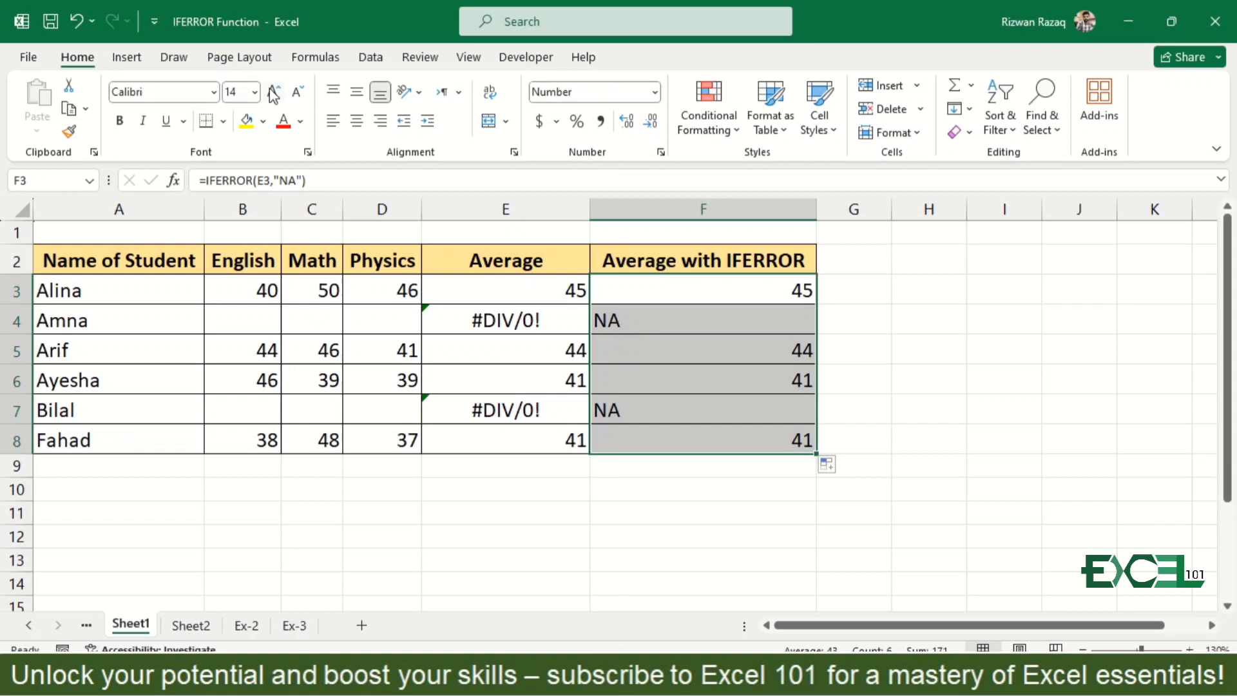
click(357, 123)
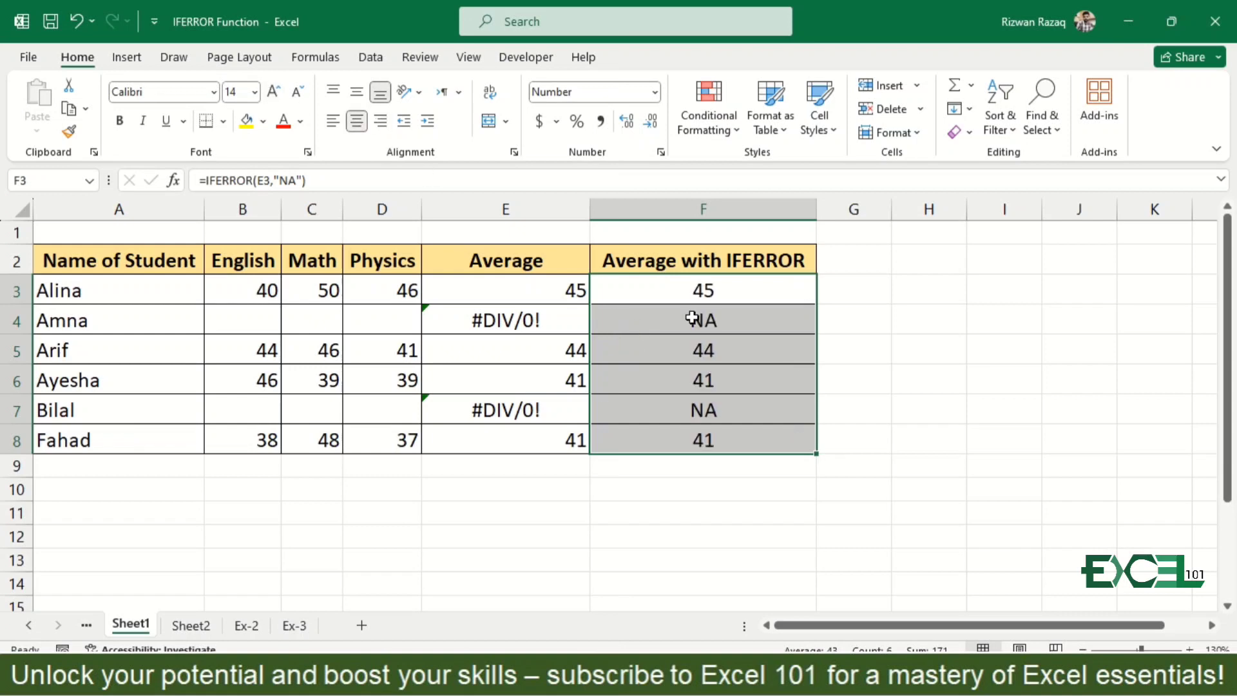
click(656, 319)
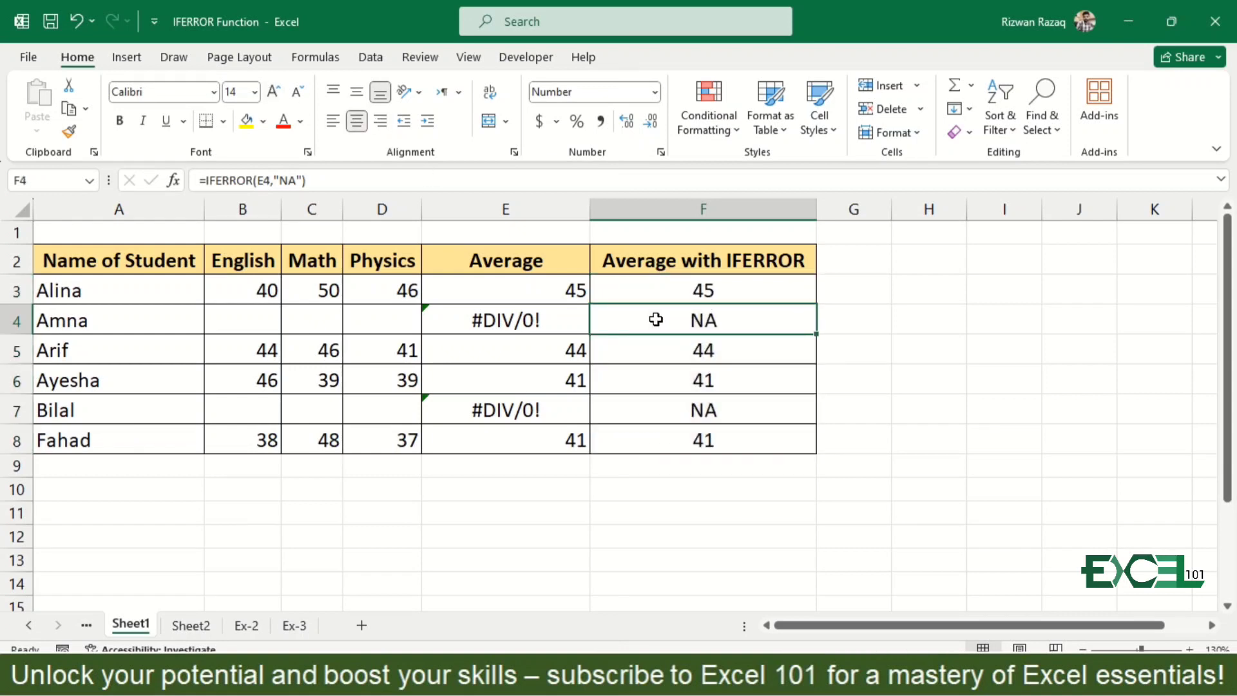
key(Down)
key(Down)
key(Down)
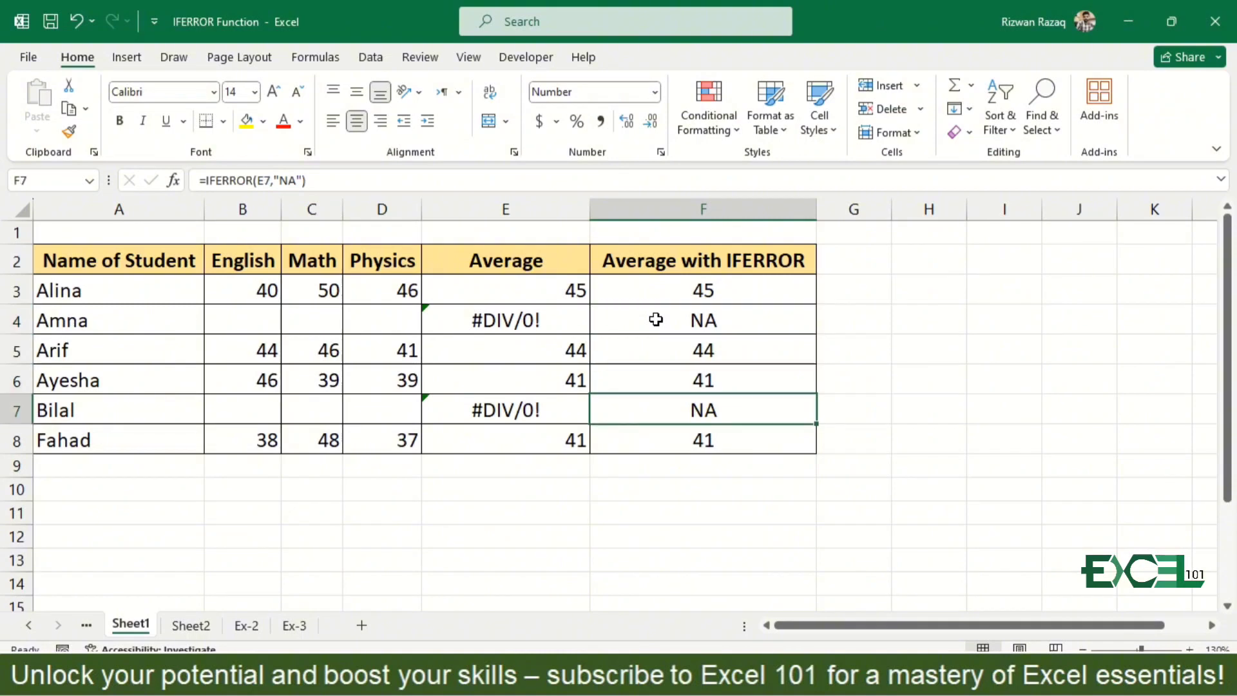
- Highlight cells F4 and F7 with yellow fill
key(Up)
key(Up)
key(Up)
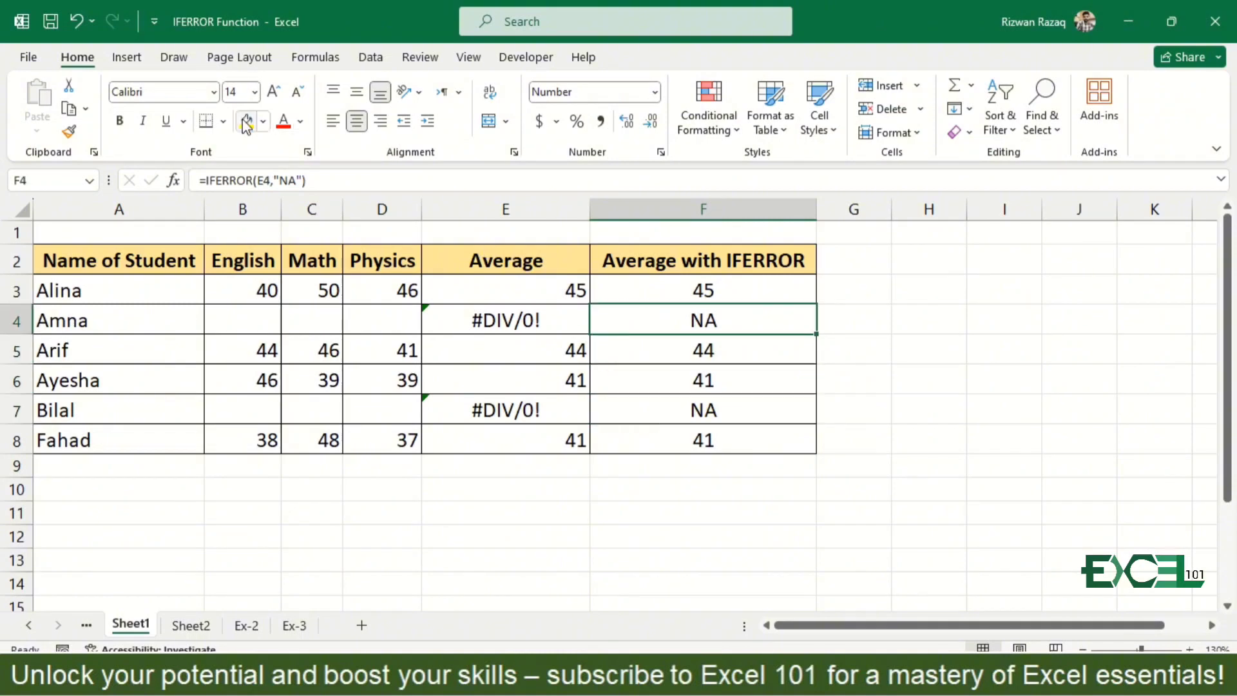
click(246, 122)
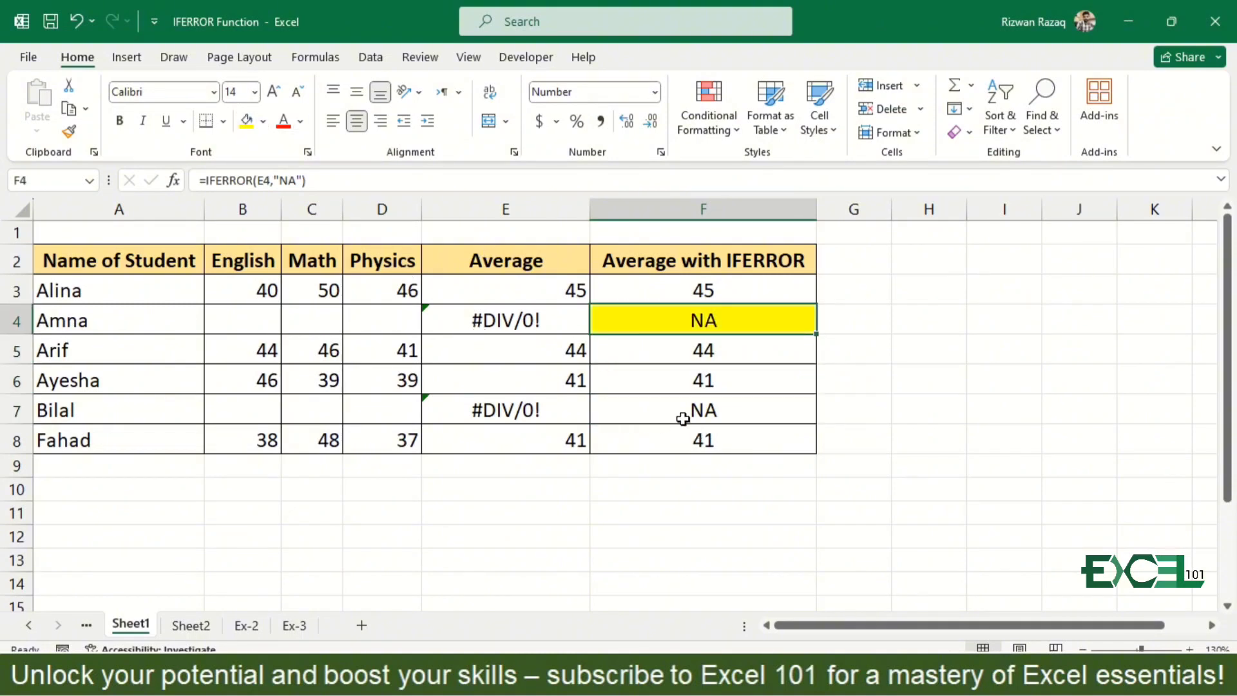
click(683, 419)
click(246, 122)
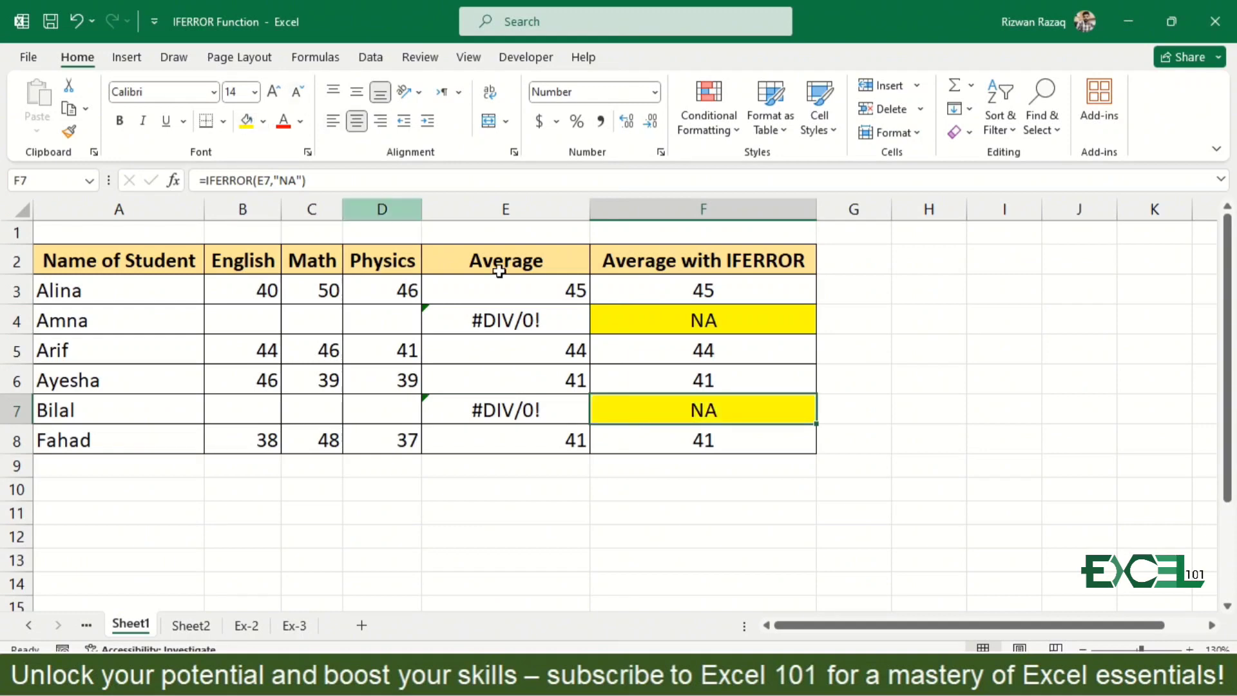
- Replace the formula in E3 with =IFERROR(AVERAGE(B3:D3),"NA")
click(535, 293)
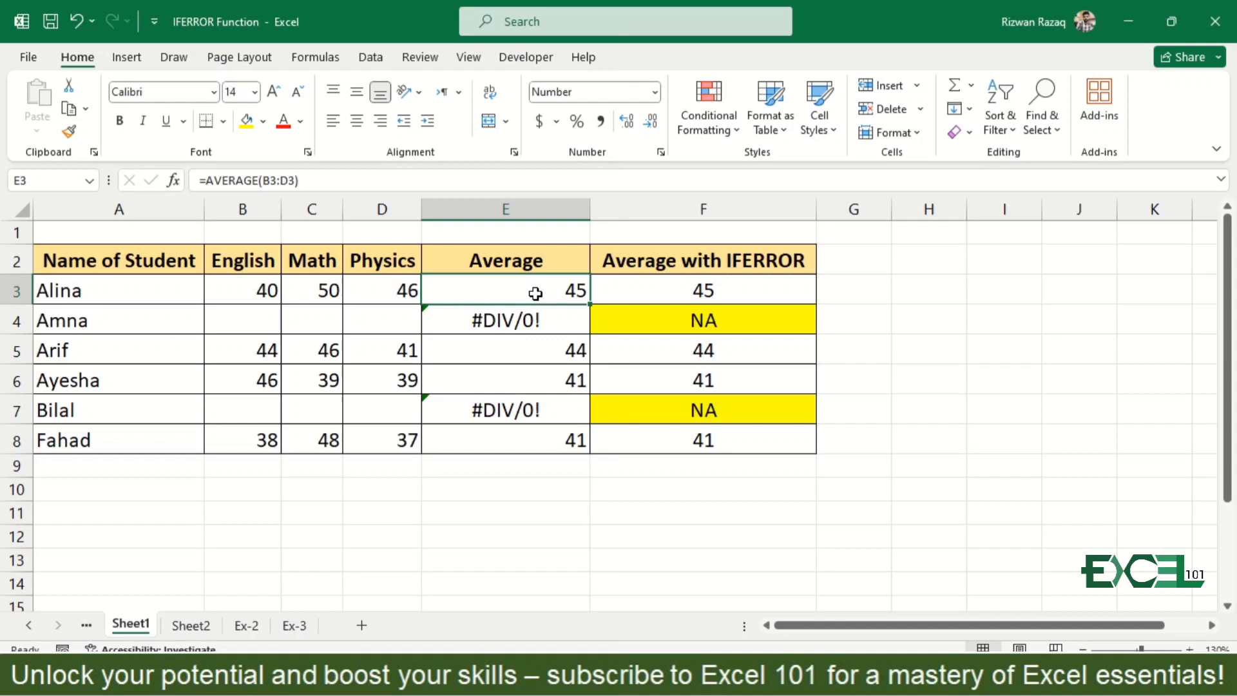
key(Delete)
text(=ife)
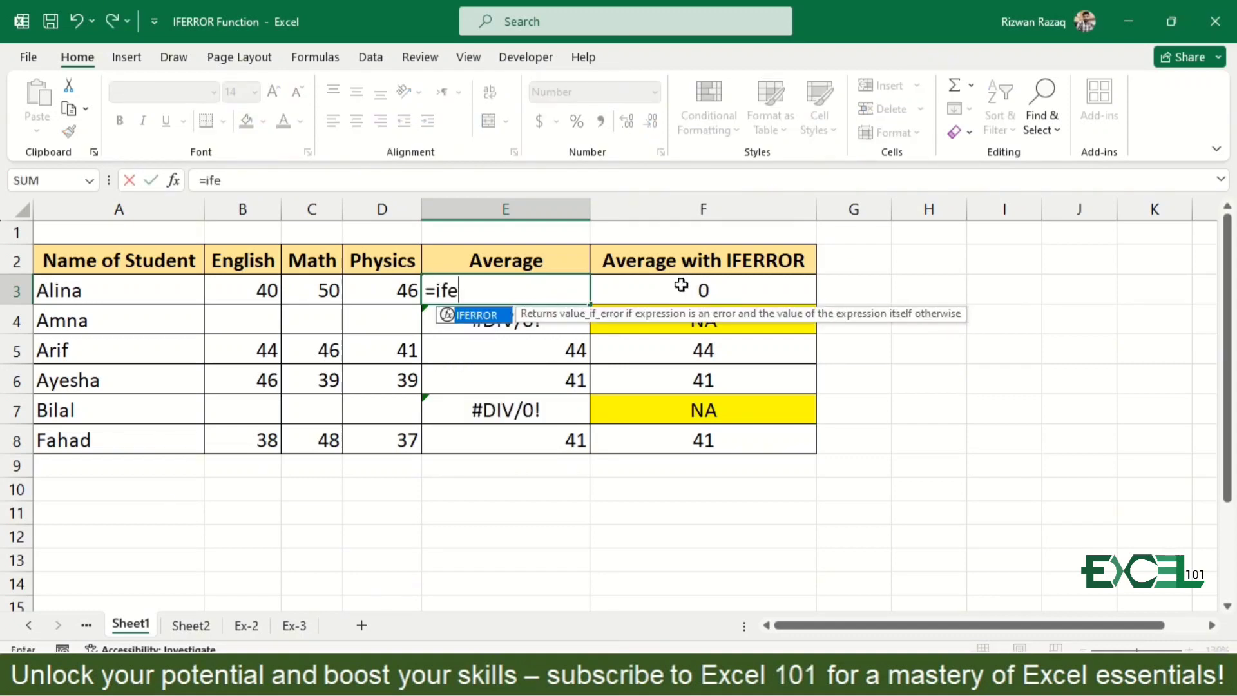
key(Tab)
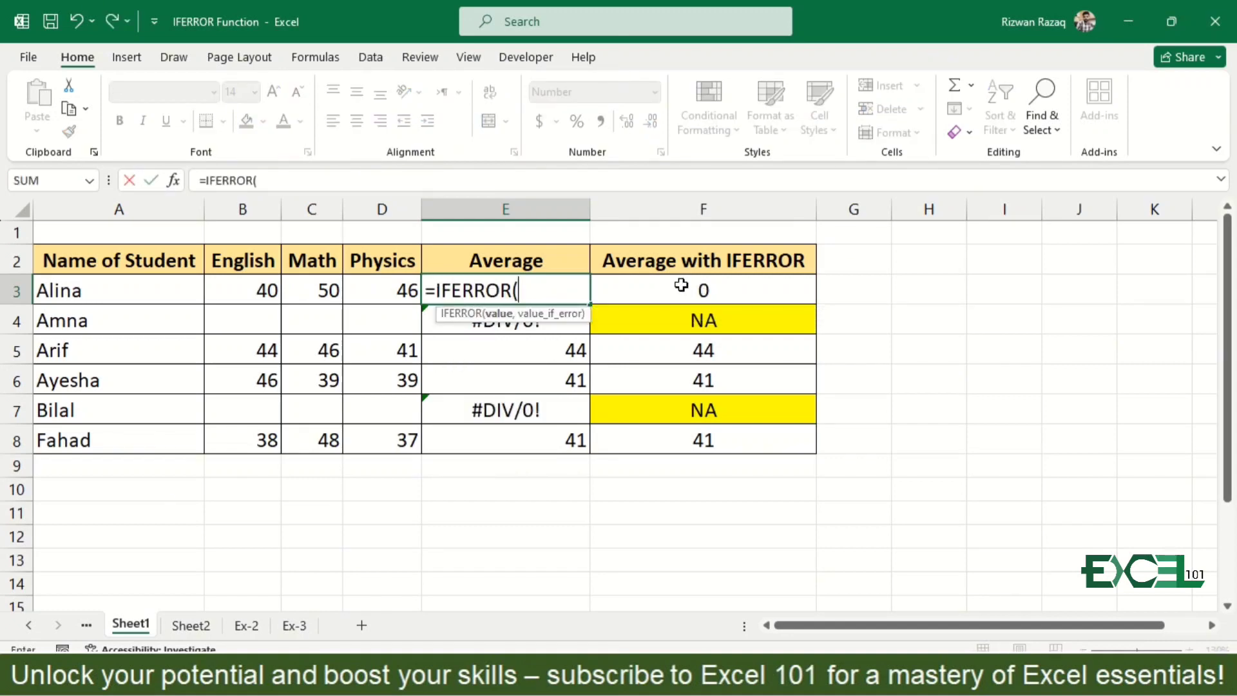
text(a)
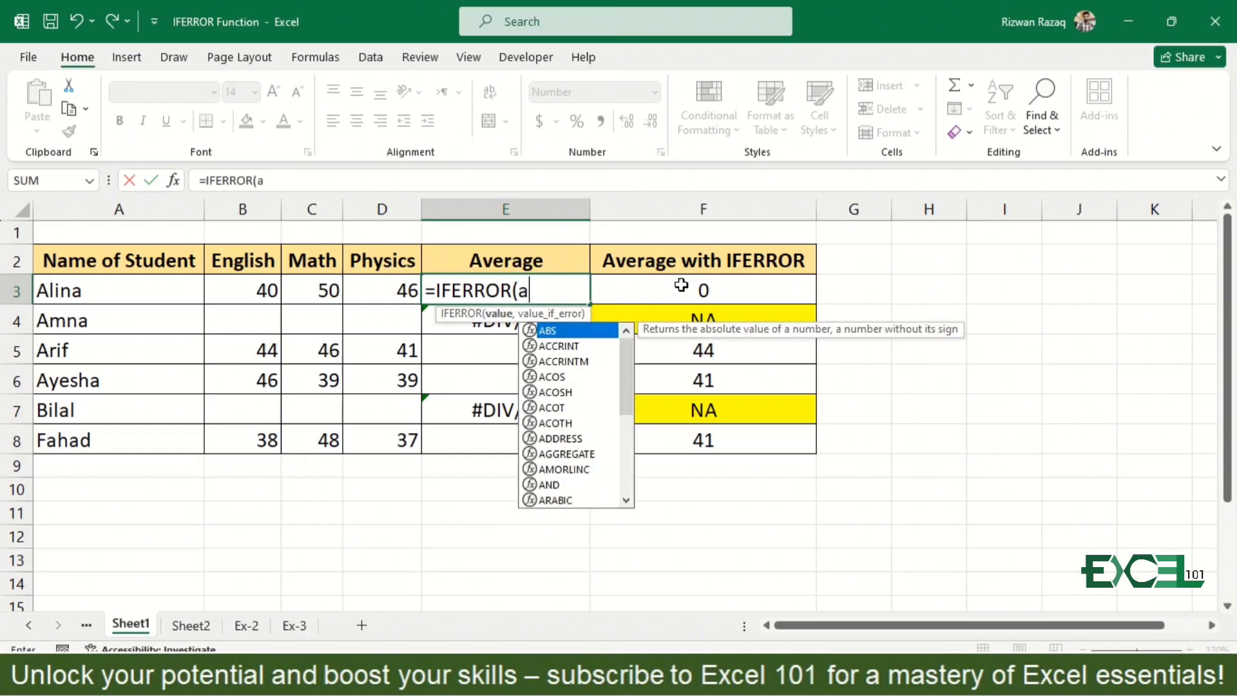
text(ver)
key(Tab)
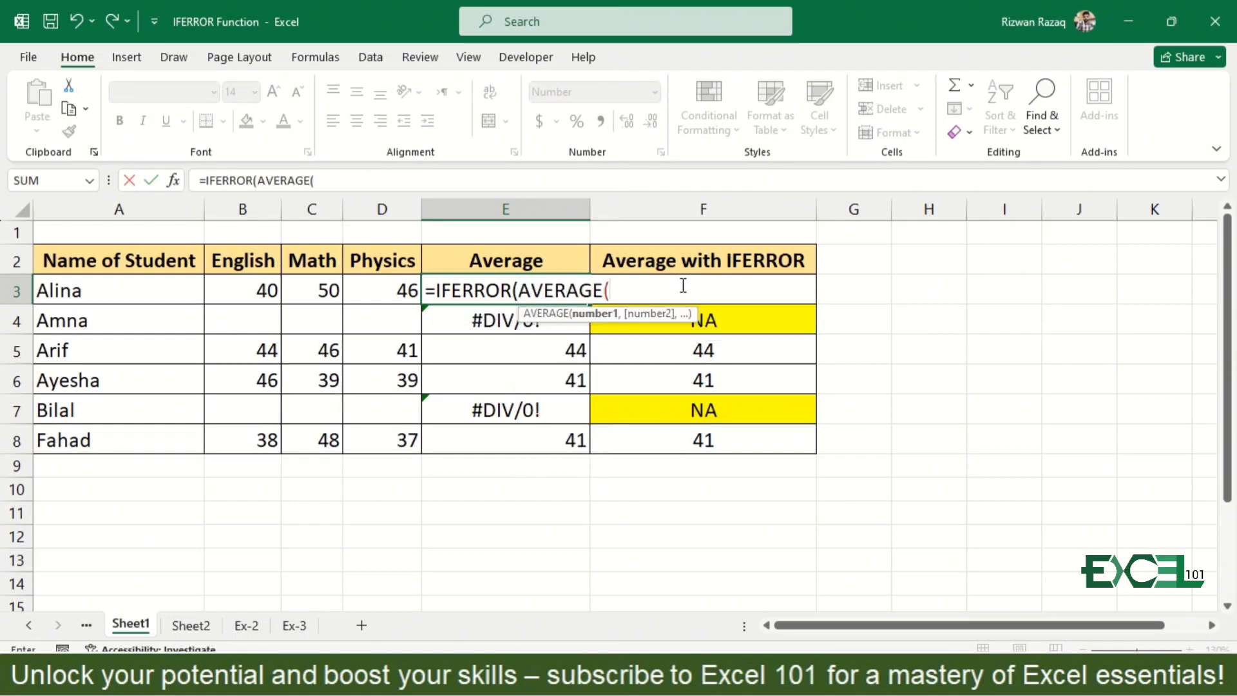
key(Left)
key(Left)
key(Left)
key(shift+Right)
key(shift+Right)
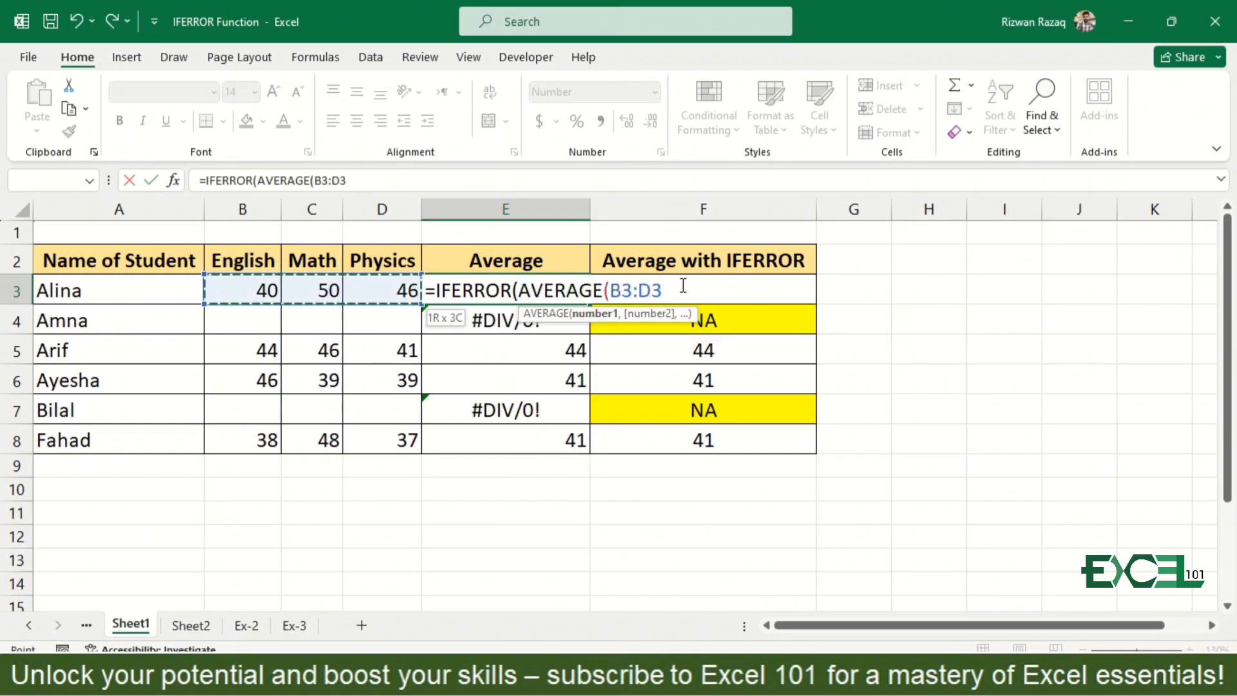
text())
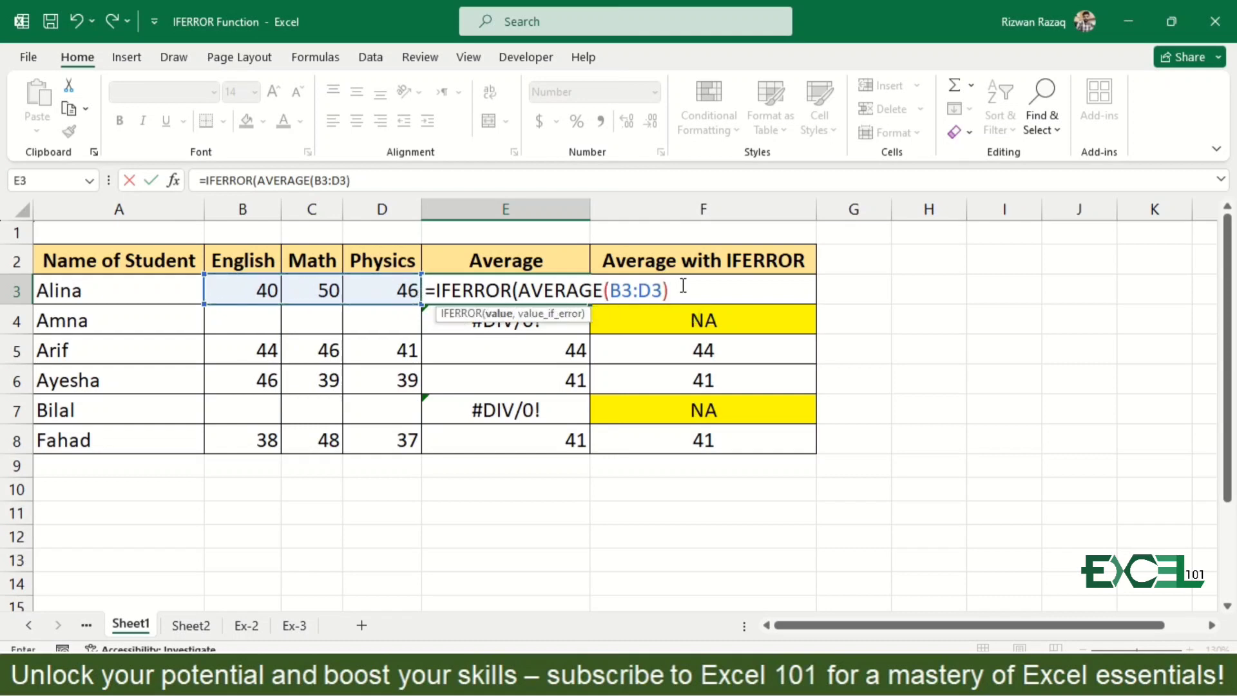
text(,"NA")
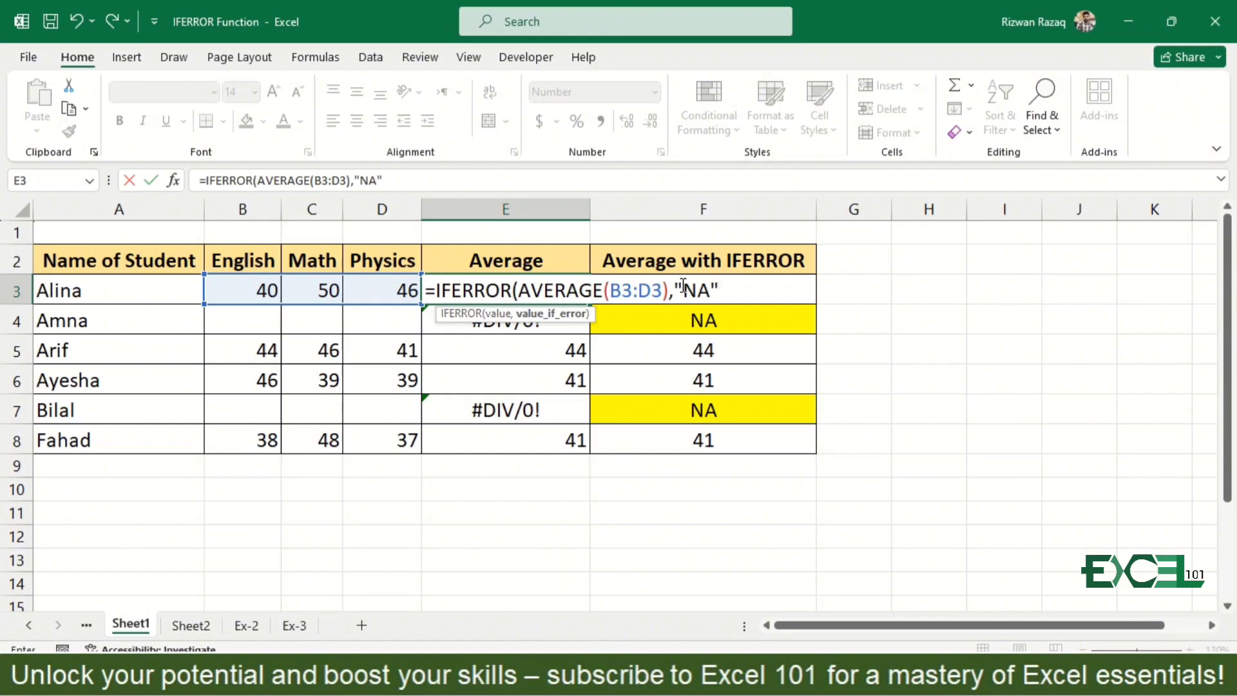
text())
key(Return)
key(Up)
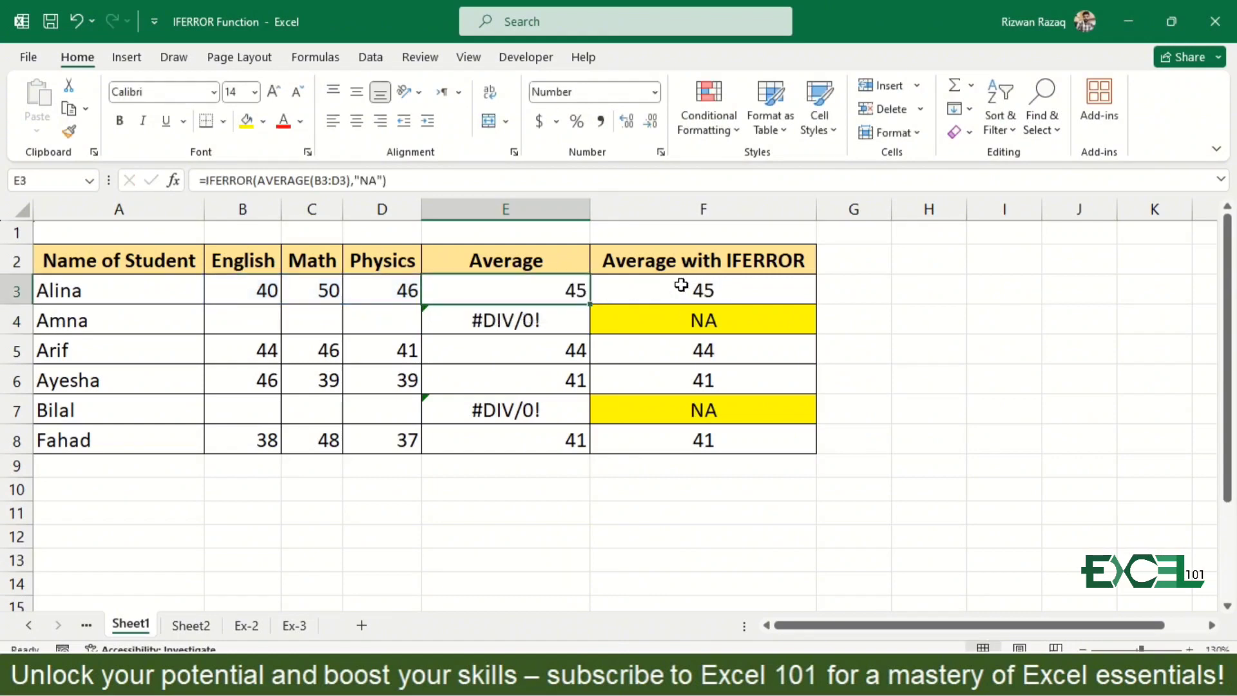
- Fill the combined IFERROR and AVERAGE formula from E3 down through E8
double_click(588, 303)
key(Down)
key(Down)
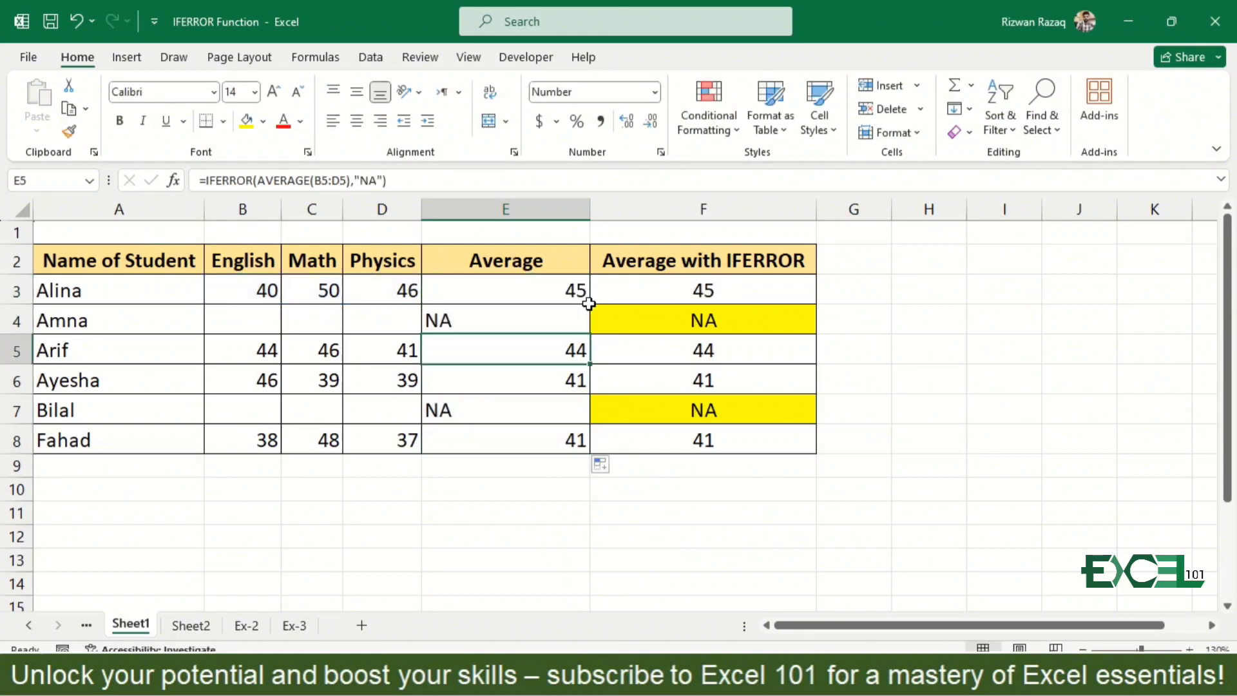
- Copy the English and Math marks from B3:C3 down into the empty cells B4:C4
key(Left)
key(Up)
key(Up)
key(Left)
key(Left)
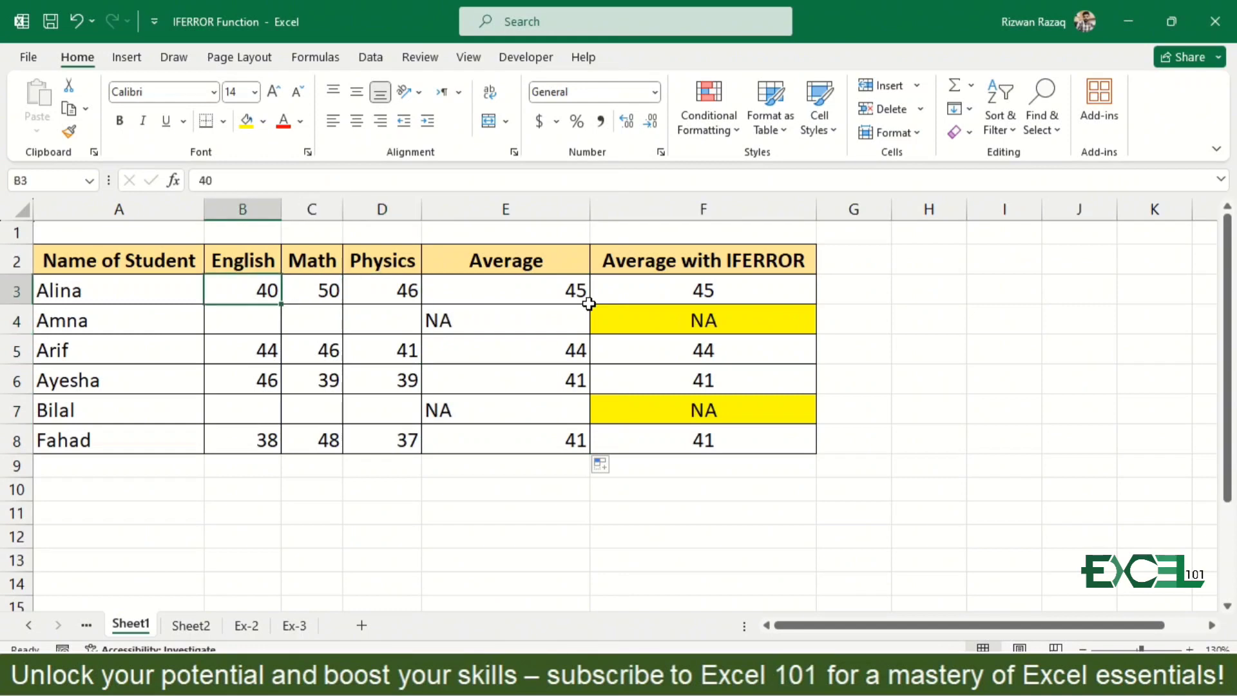
key(shift+Down)
key(shift+Right)
key(ctrl+d)
key(Right)
key(Down)
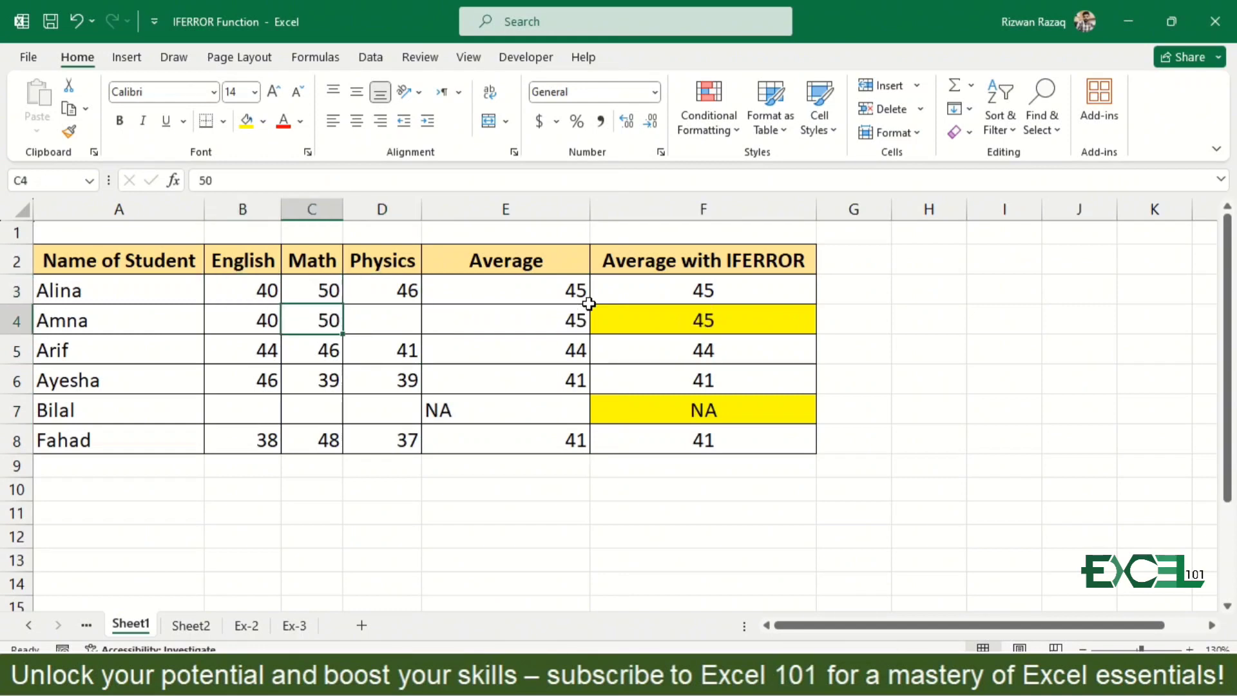
- Enter 34 as the missing Physics mark in D4
key(Right)
text(34)
key(Return)
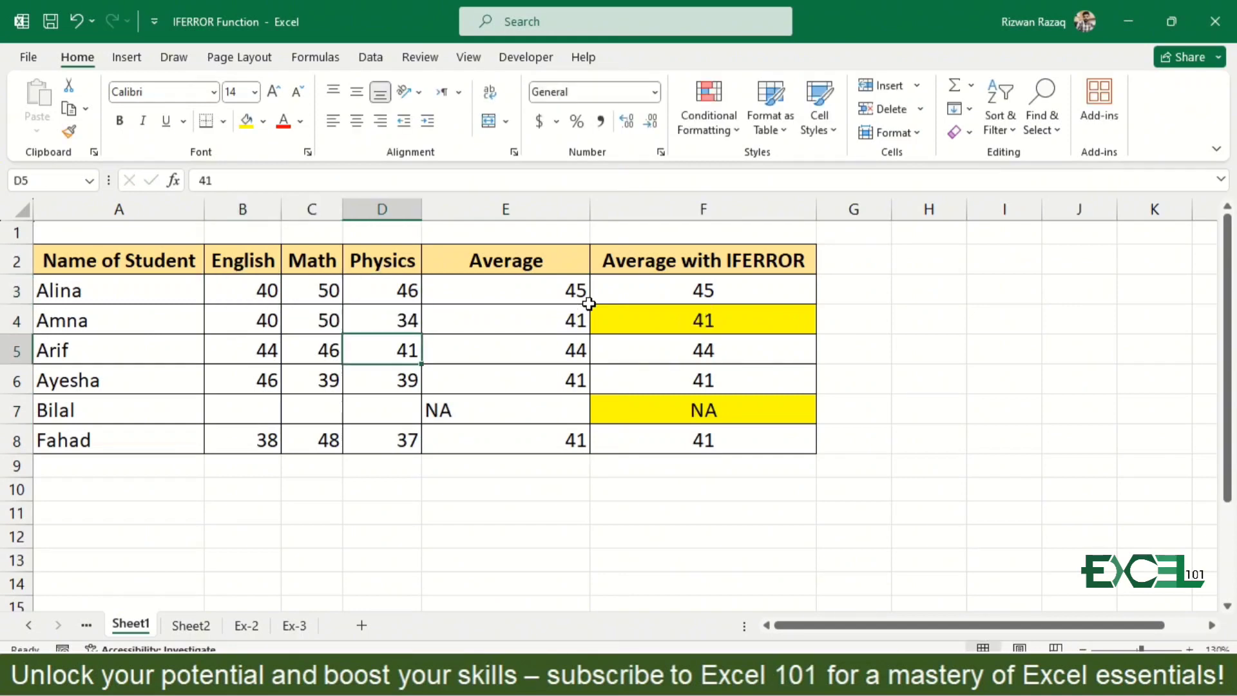
- Copy the English, Math and Physics marks from B6:D6 down into the empty cells B7:D7
key(Down)
key(Down)
key(Down)
key(Left)
key(Left)
key(Up)
key(Up)
key(shift+Right)
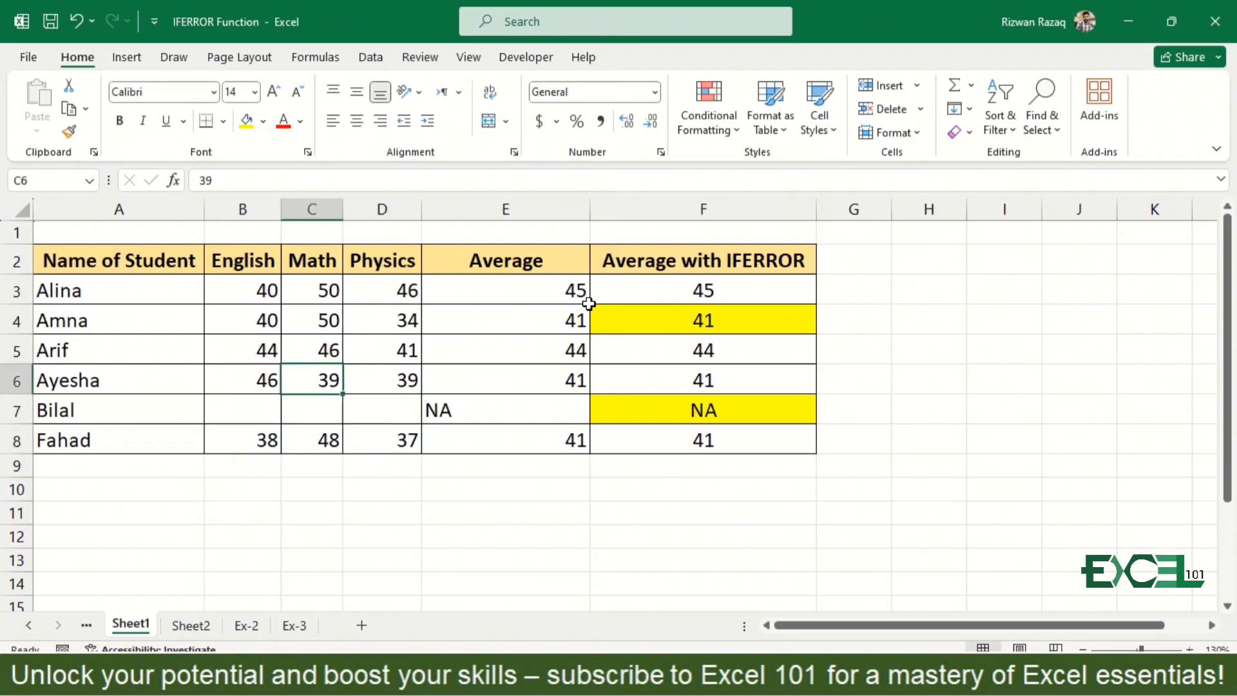
key(shift+Down)
key(ctrl+d)
key(Down)
key(Right)
key(Right)
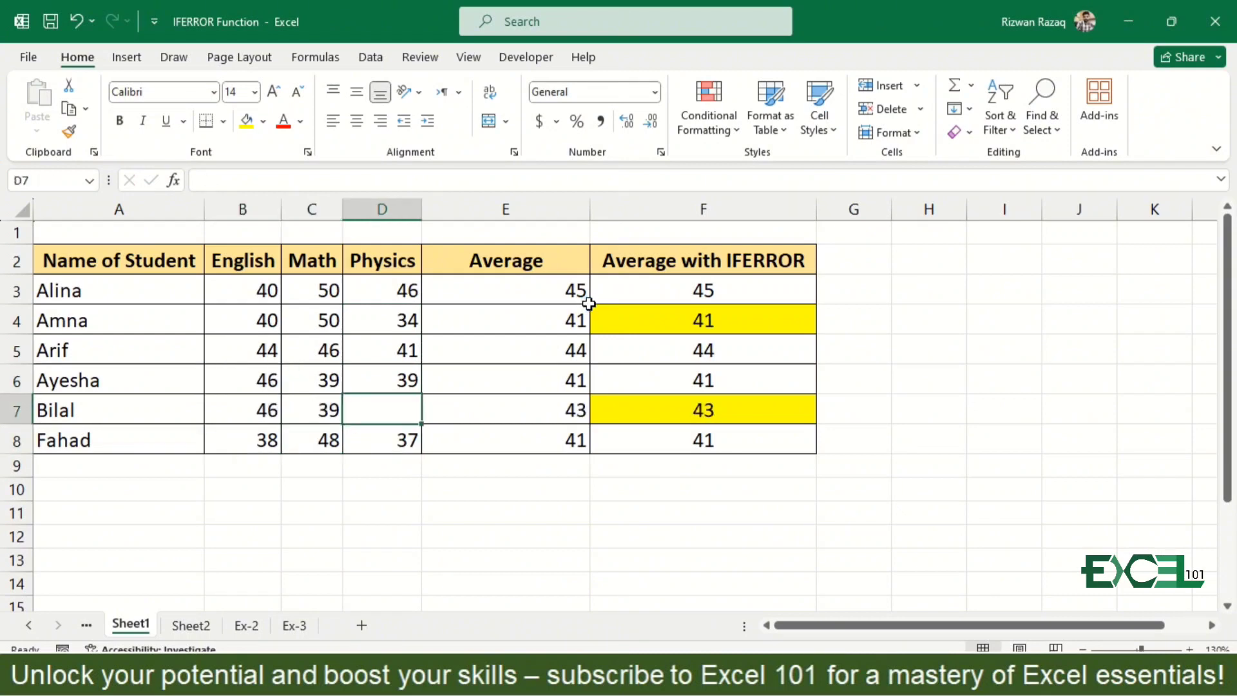
key(ctrl+d)
- Clear the three subject marks in B5:D5 and select the average in E5 to check its formula
key(Up)
key(Up)
key(Left)
key(Left)
key(shift+Right)
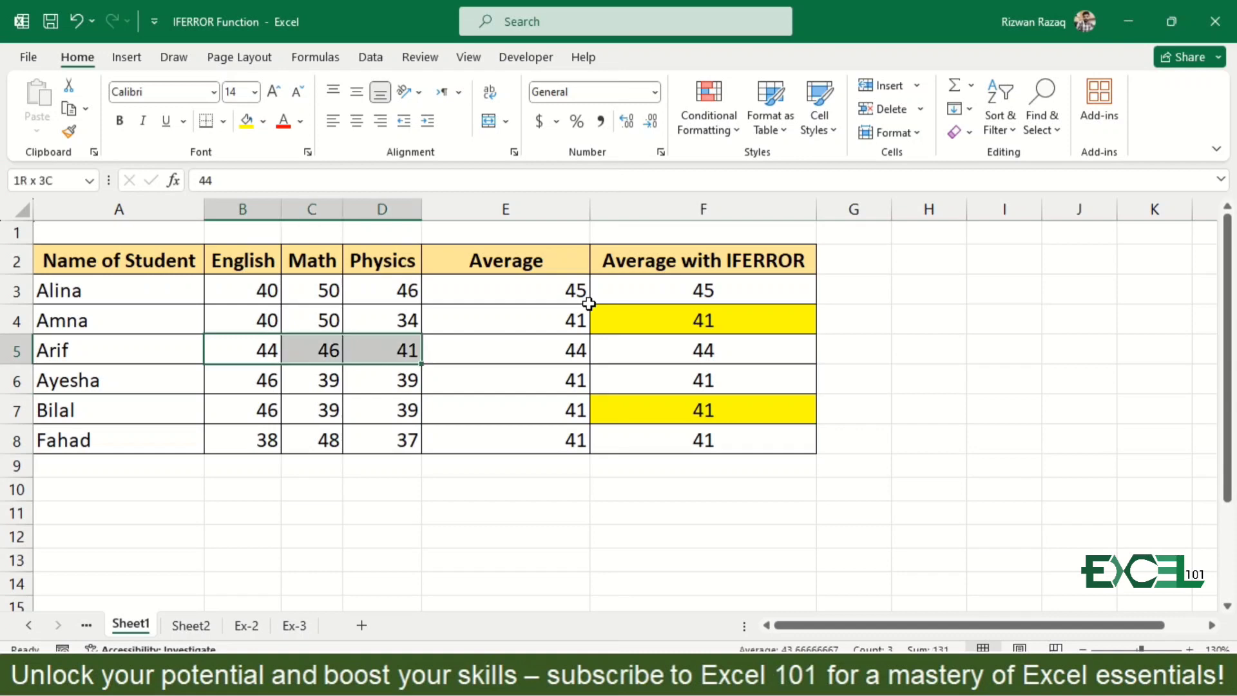
key(shift+Right)
key(Delete)
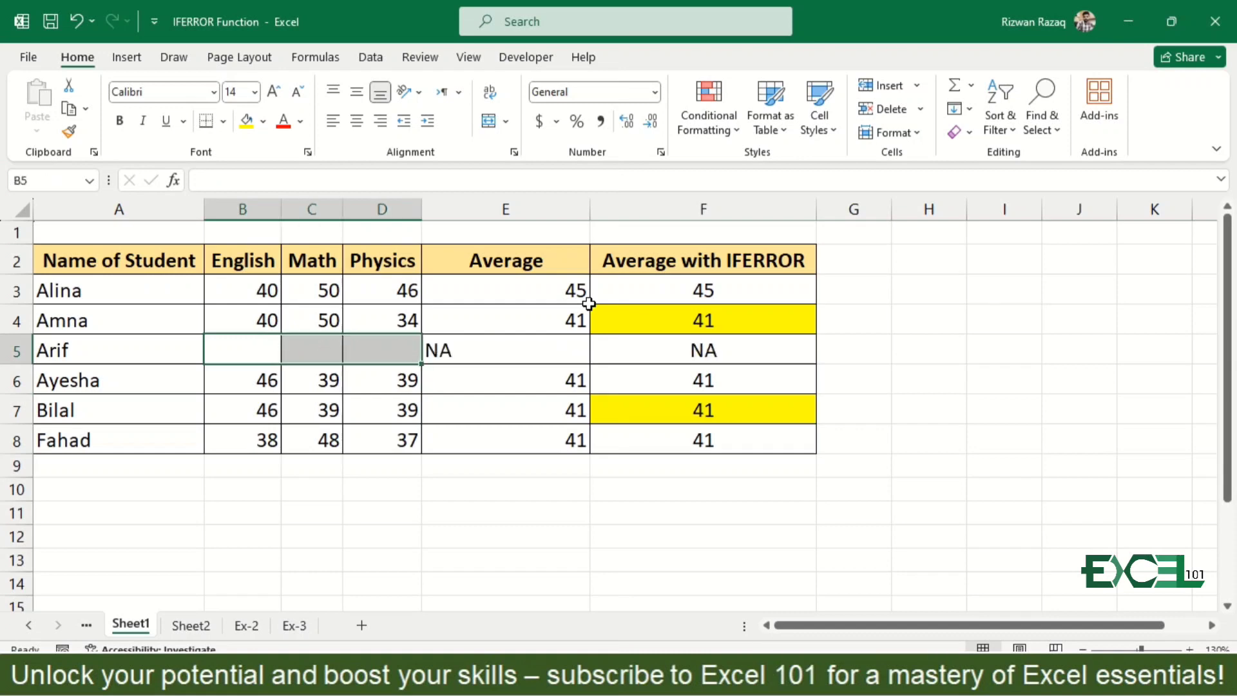
click(534, 352)
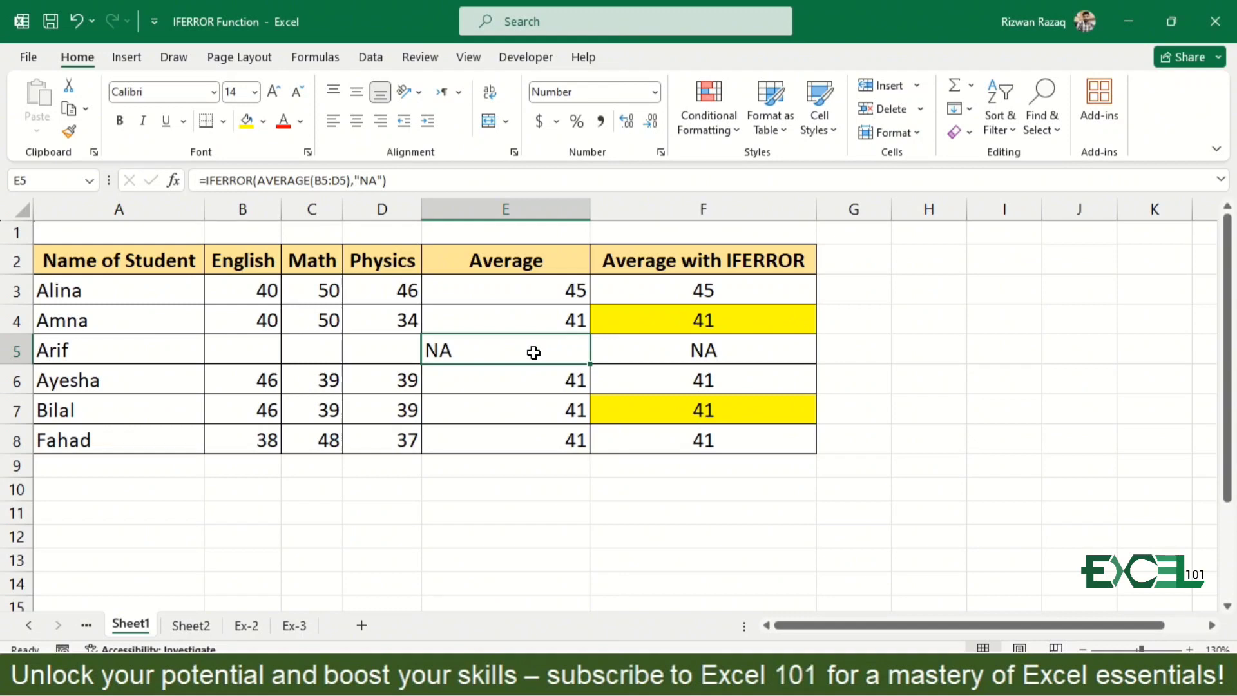
- On Sheet2, clear the existing lookup formula in D10 and set C10 to the employee ID listed in C3
key(ctrl+Page_Down)
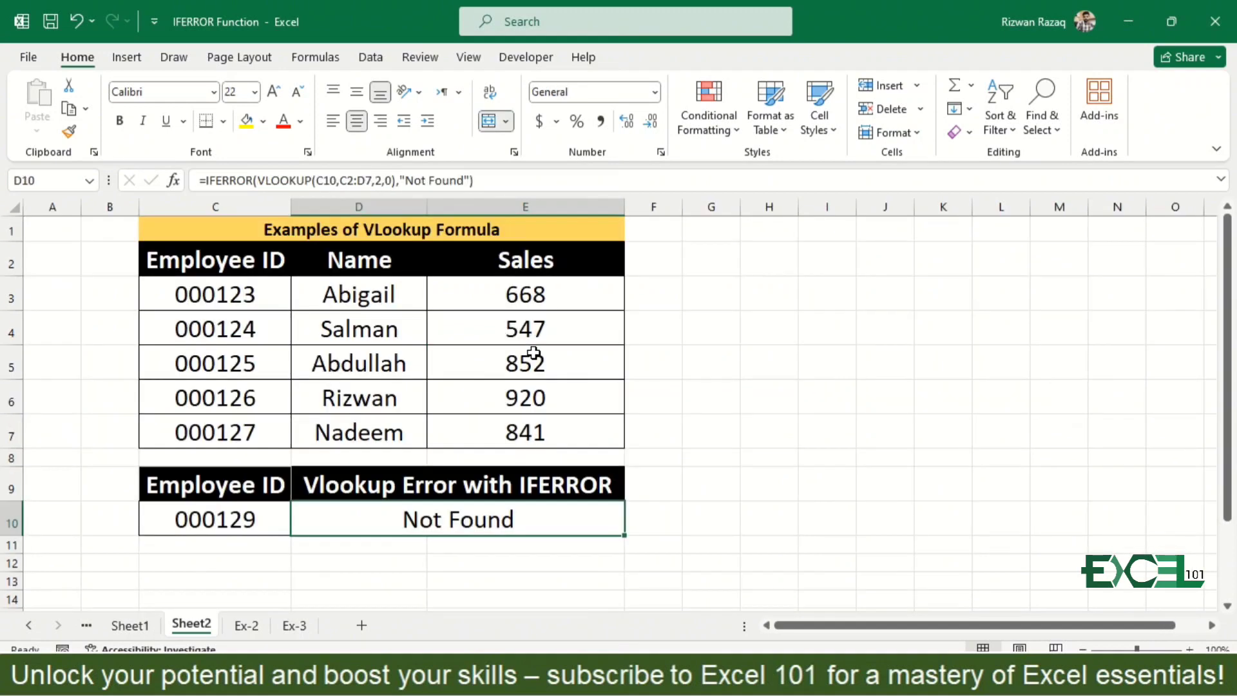
key(Delete)
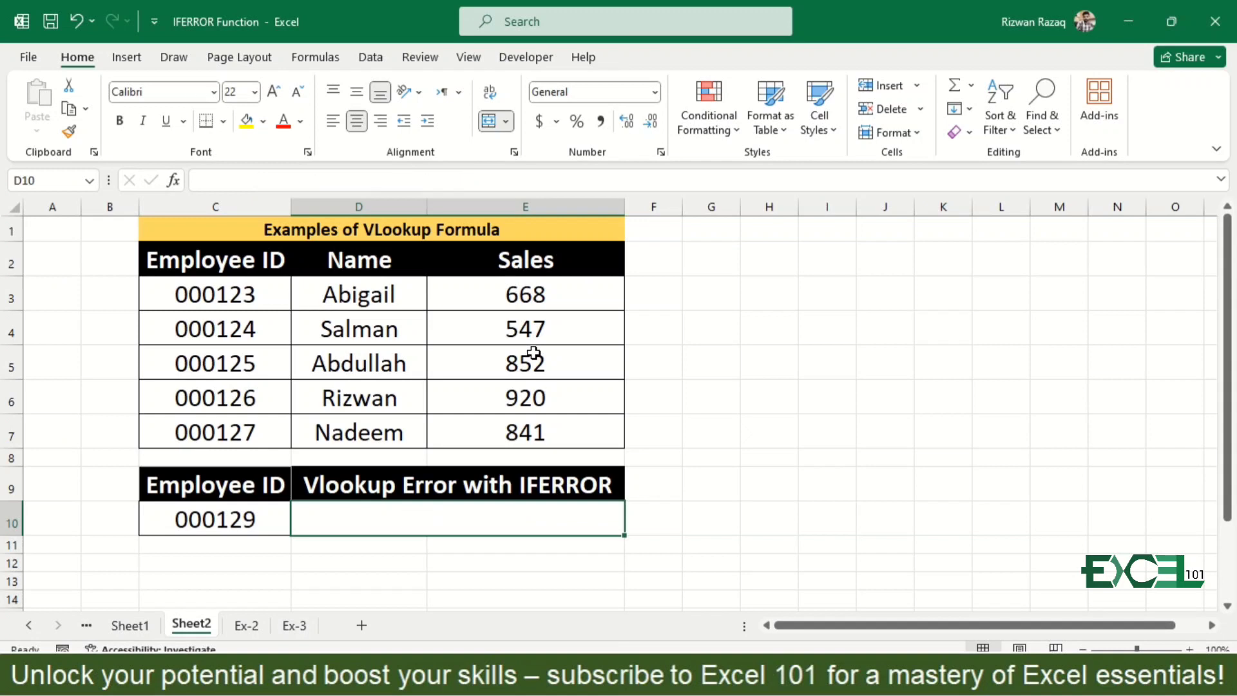
key(Left)
key(Left)
key(Right)
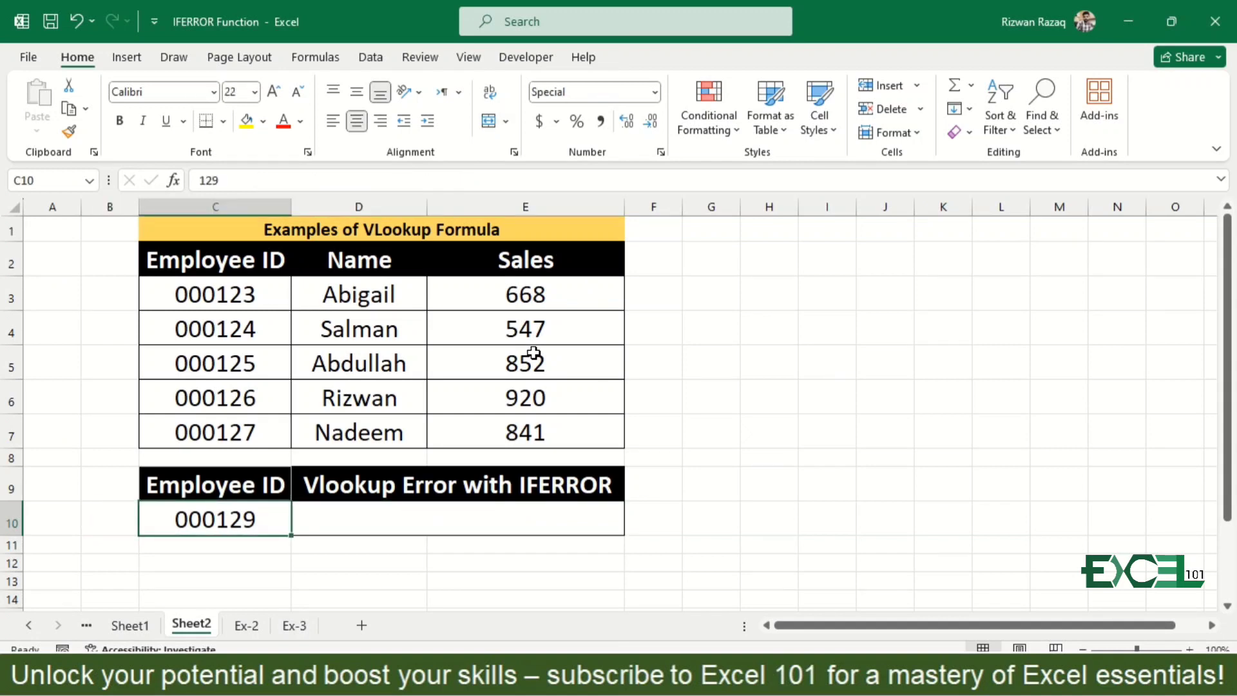
text(123)
key(Return)
- Enter =VLOOKUP(C10,C2:D7,2,0) in D10 to return the name matching the employee ID
key(Up)
key(Right)
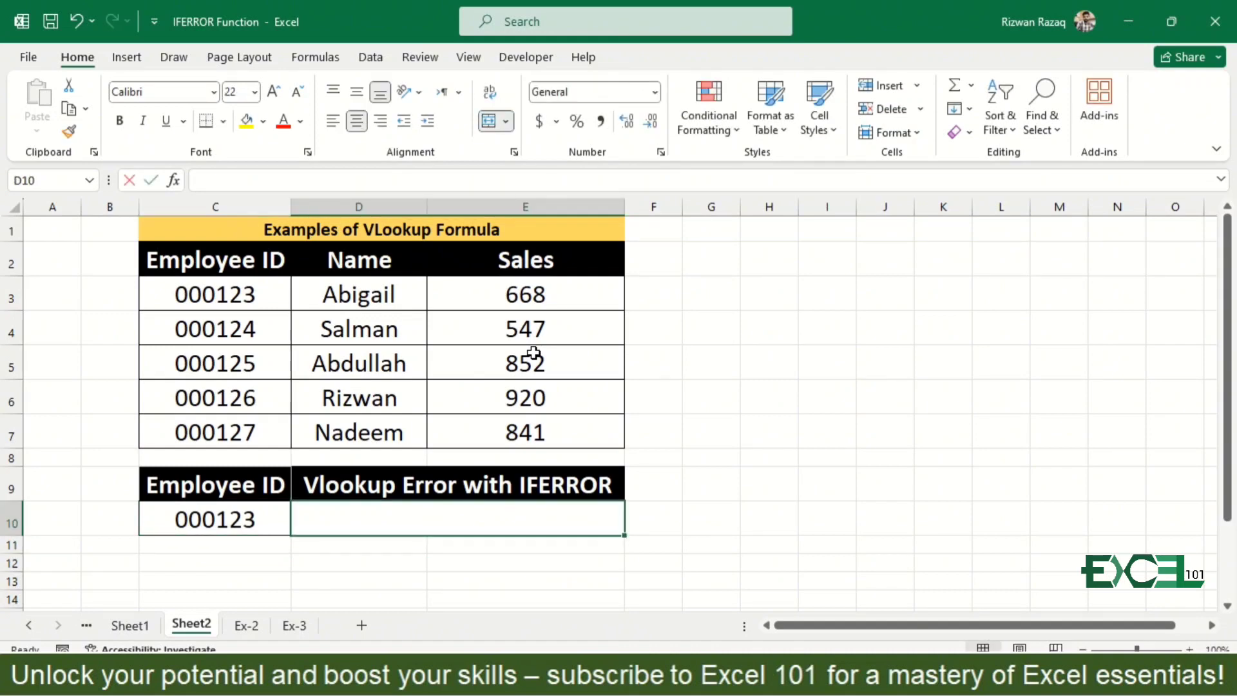
text(=vl)
key(Tab)
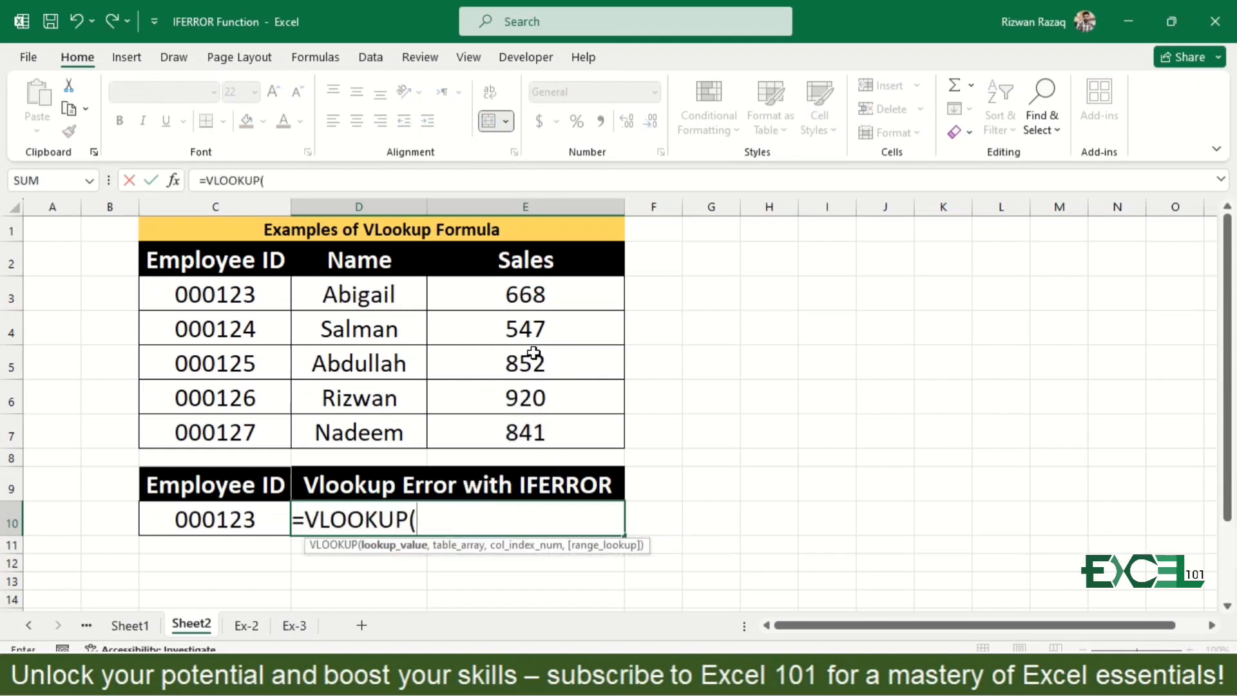
click(217, 519)
text(,)
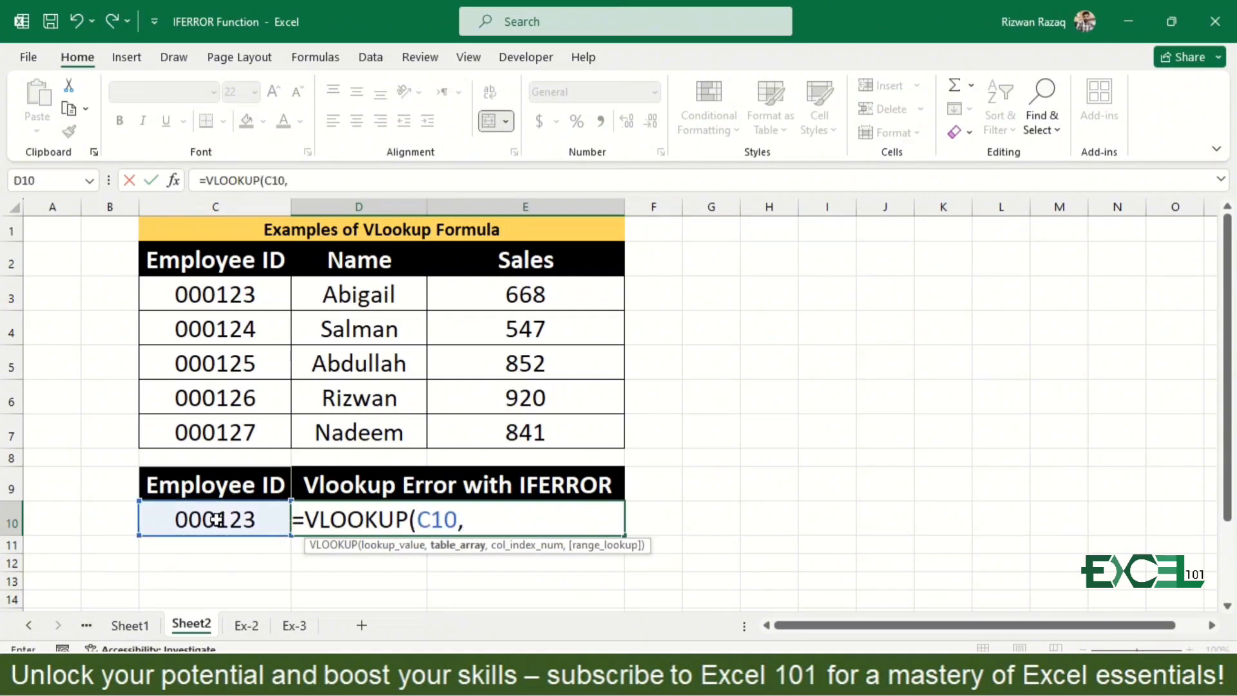
click(211, 273)
key(ctrl+shift+Down)
key(shift+Right)
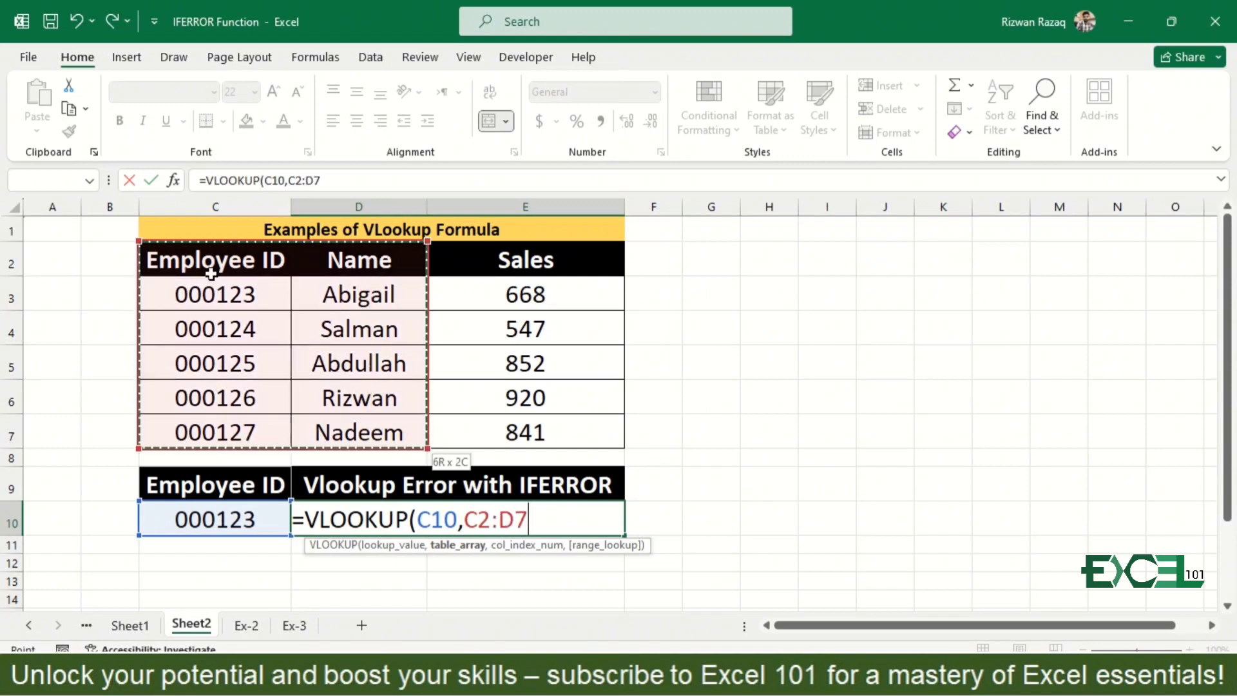
text(,)
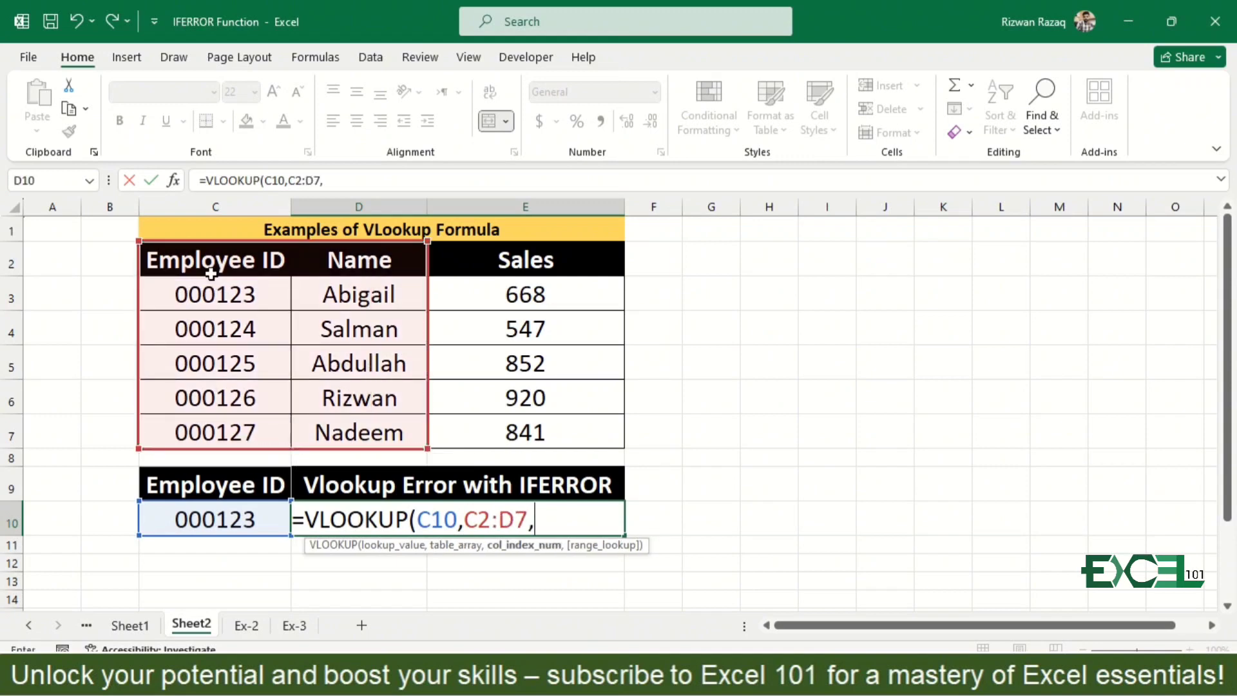
text(2,0)
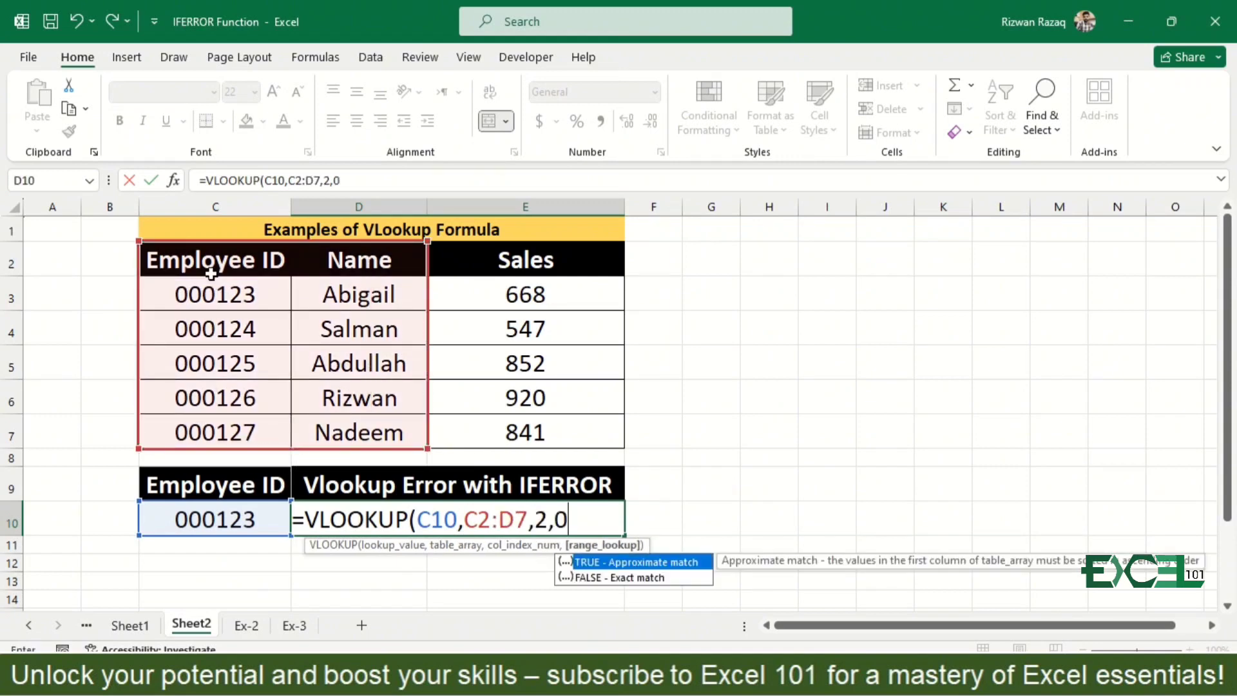
text())
key(Return)
key(Up)
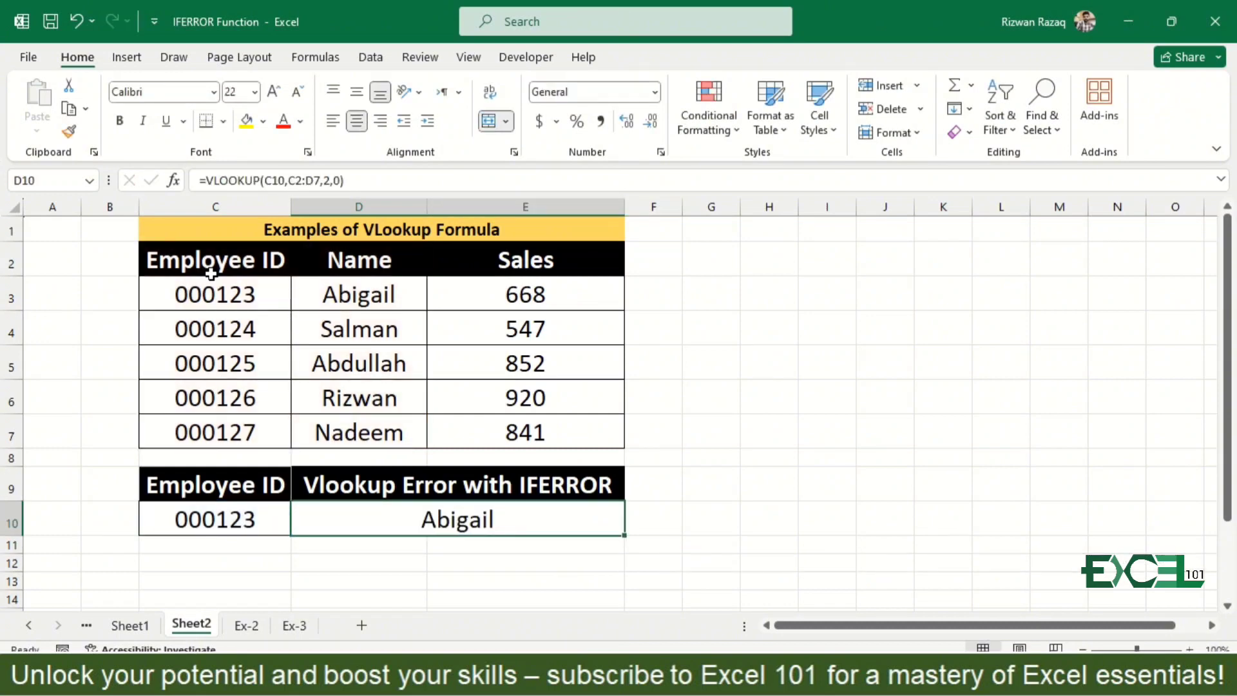
- Change the lookup value in C10 to the employee ID listed in C6
key(Left)
key(F2)
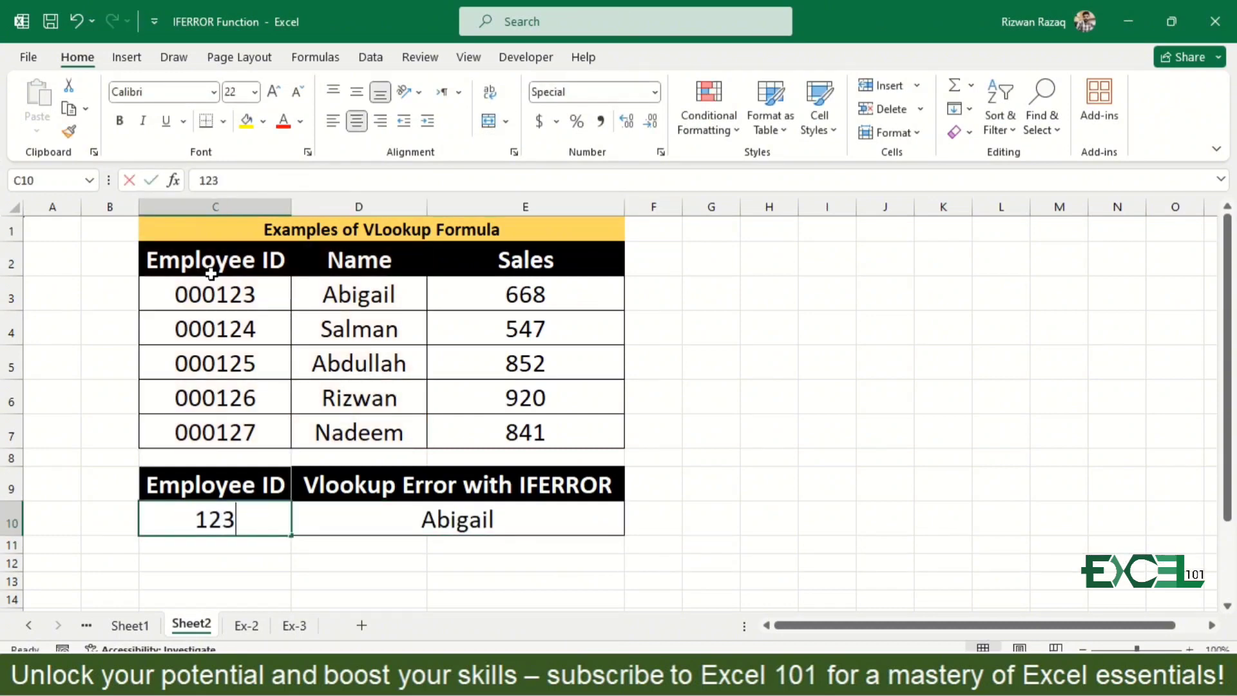
key(BackSpace)
text(6)
key(Return)
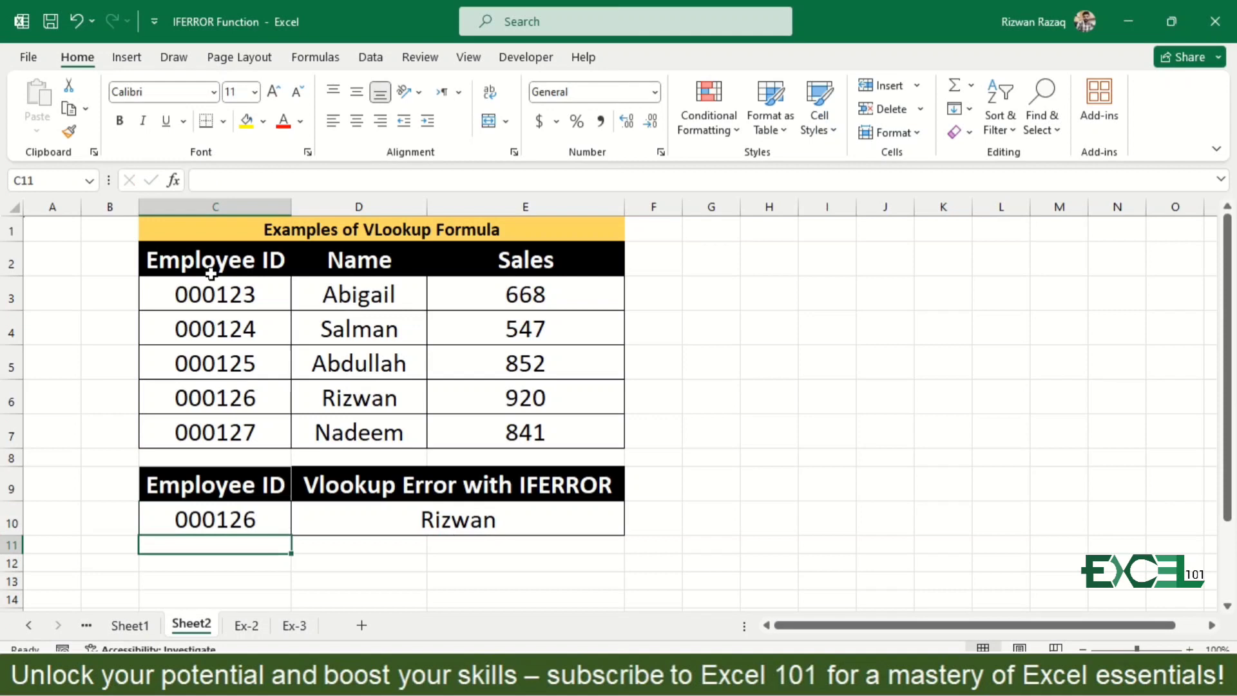
- Change the lookup value in C10 to an employee ID that is missing from the table
key(Up)
key(F2)
key(BackSpace)
text(9)
key(Return)
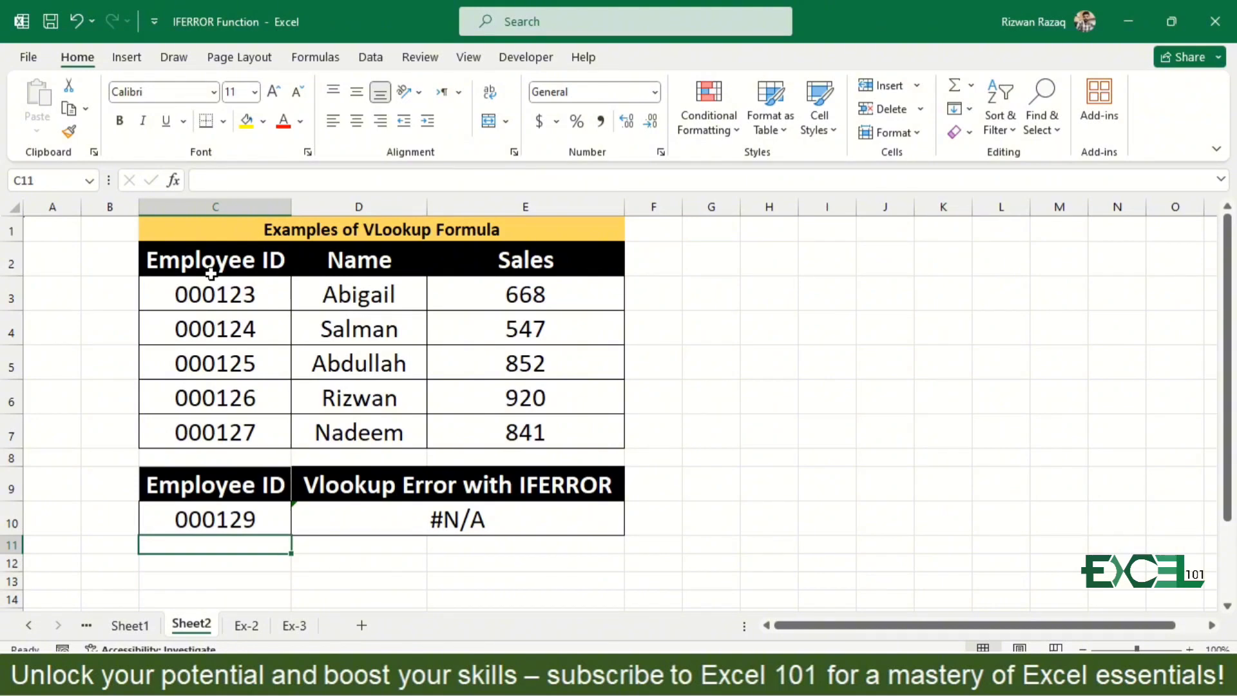
- Replace the formula in D10 with =IFERROR(VLOOKUP(C10,C2:D7,2,0),"Not Found")
key(Up)
key(Right)
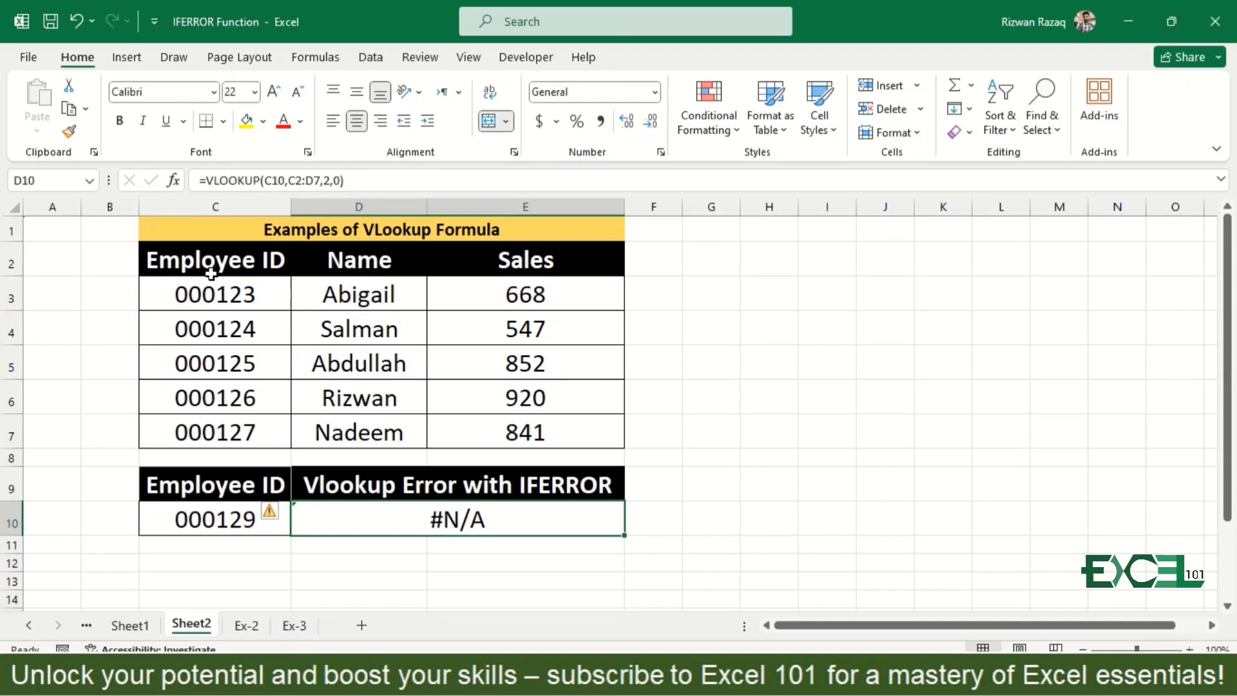
text(=ifer)
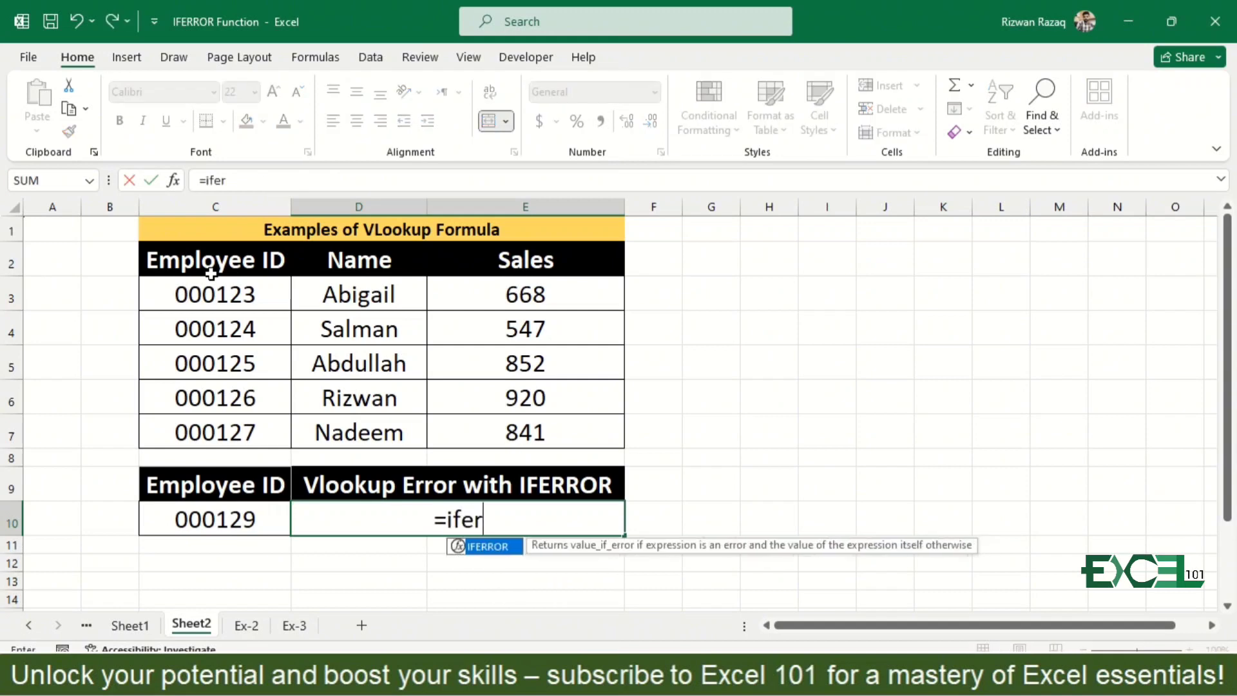
key(Tab)
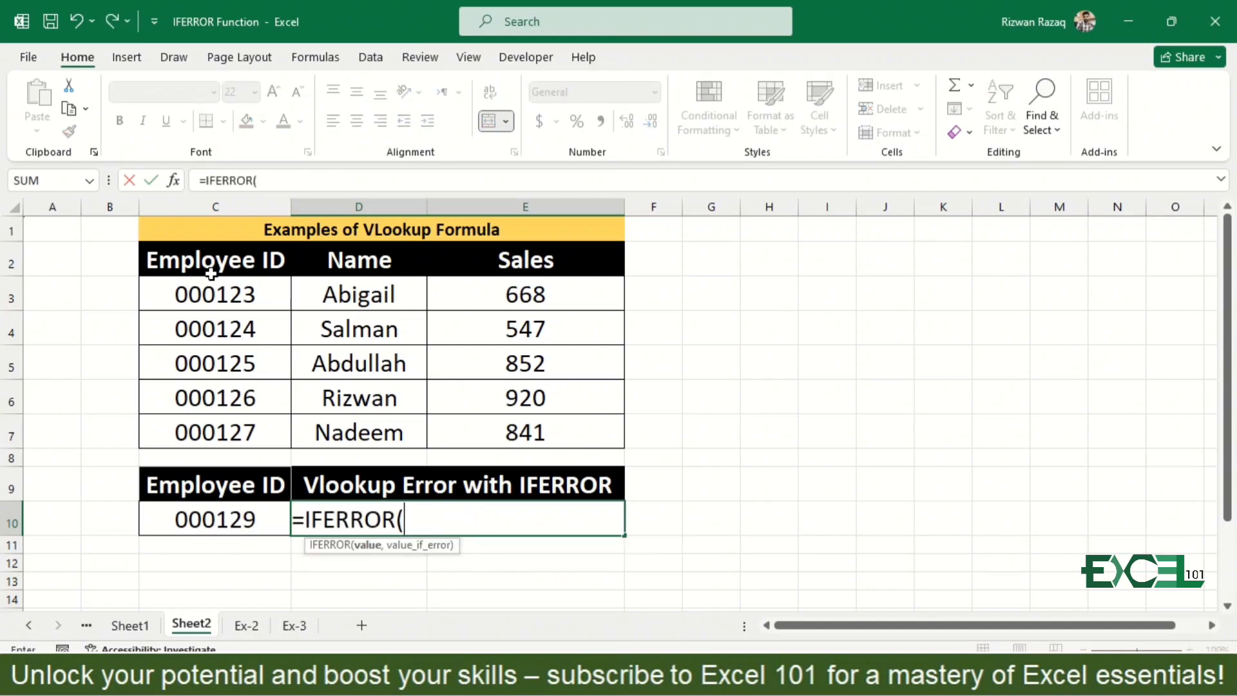
text(vl)
key(Tab)
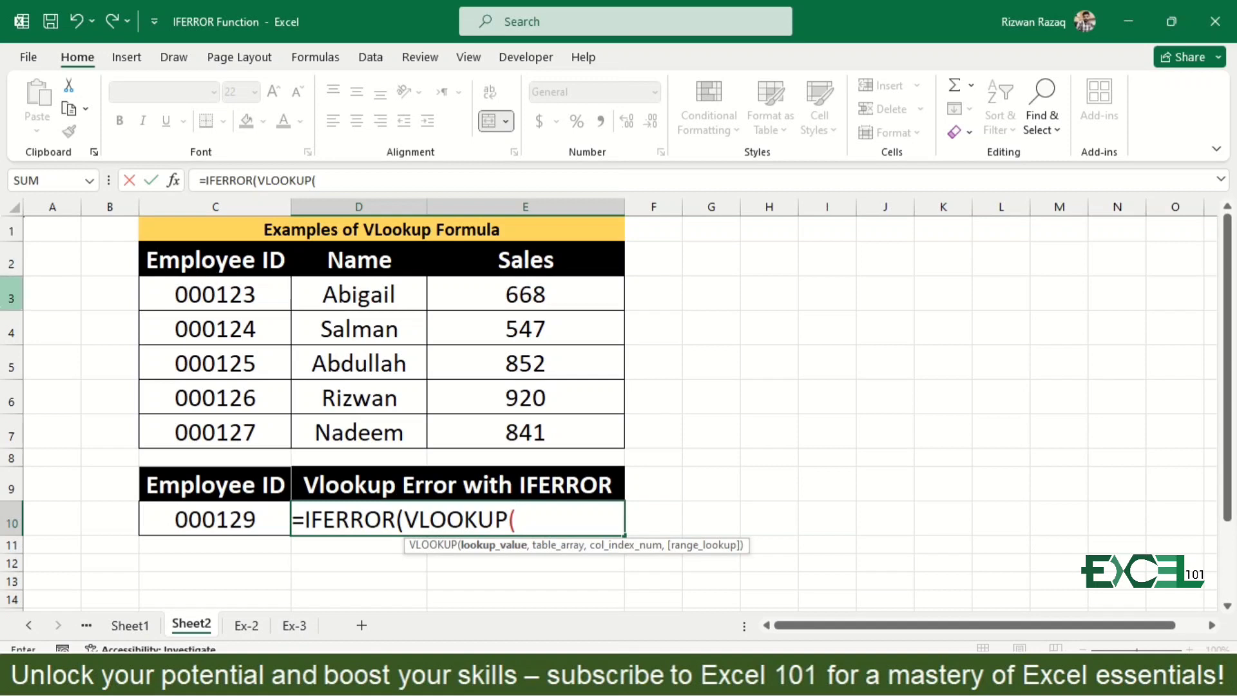
click(233, 519)
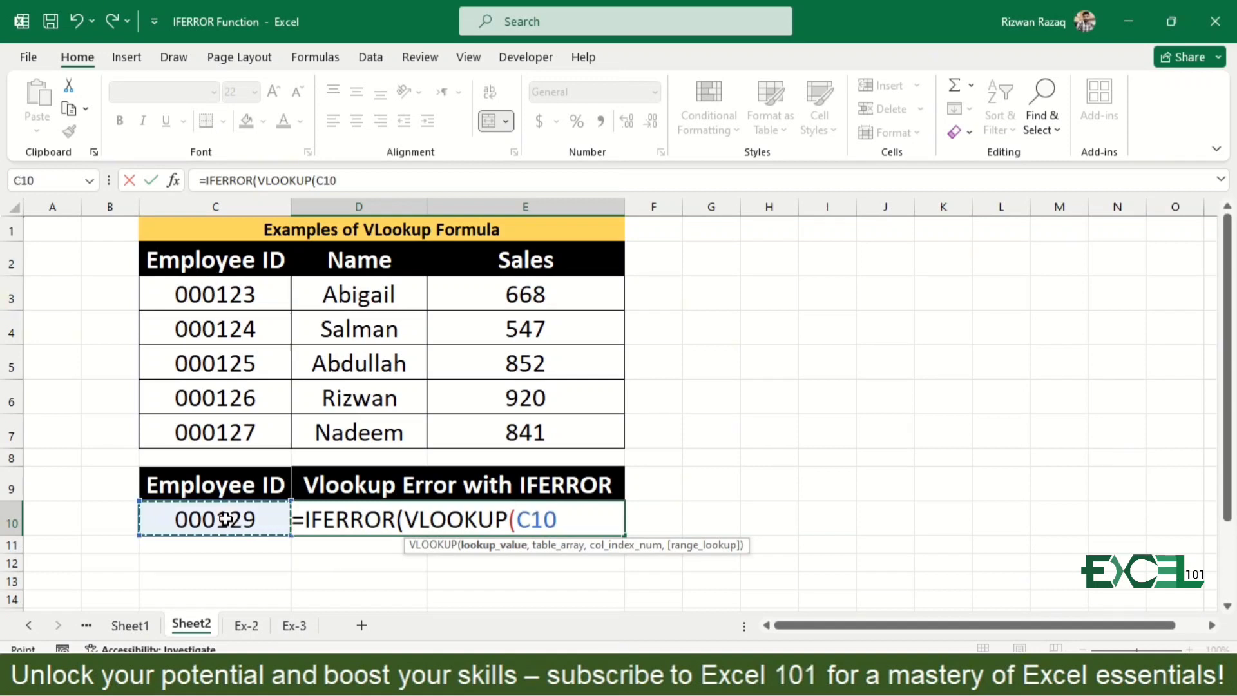
text(,)
click(230, 256)
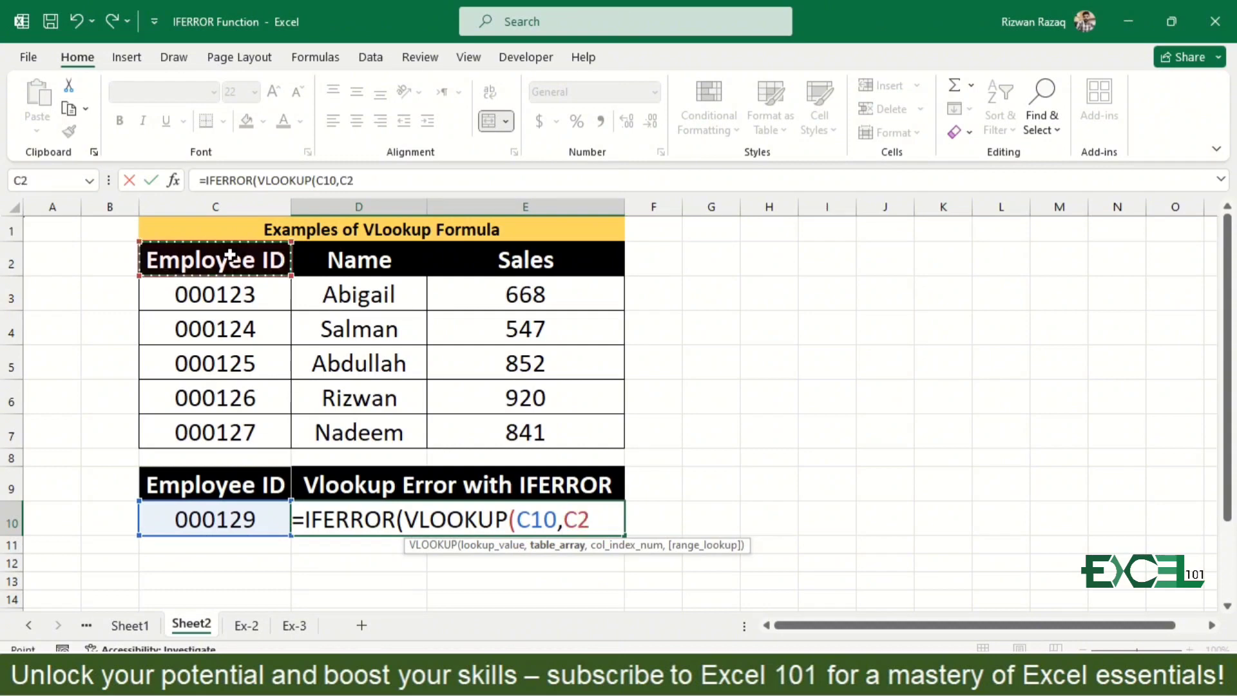
key(shift+Right)
key(shift+Down)
key(shift+Down)
key(shift+Down)
key(shift+Down)
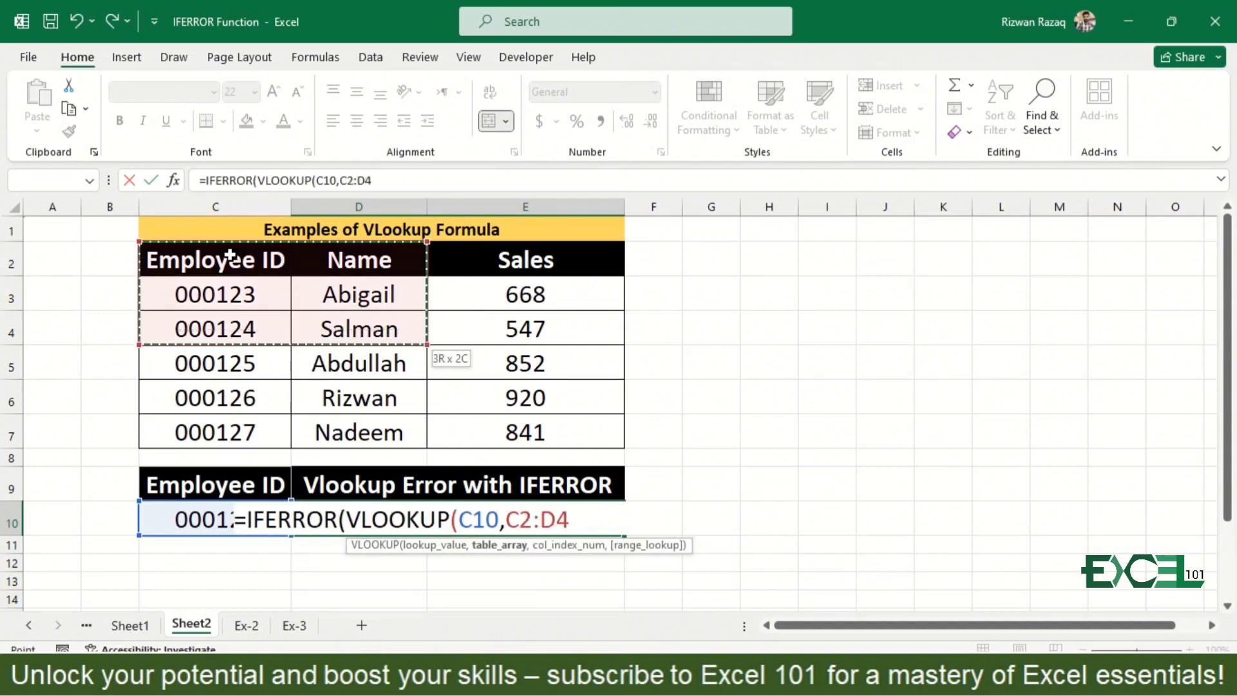
key(shift+Down)
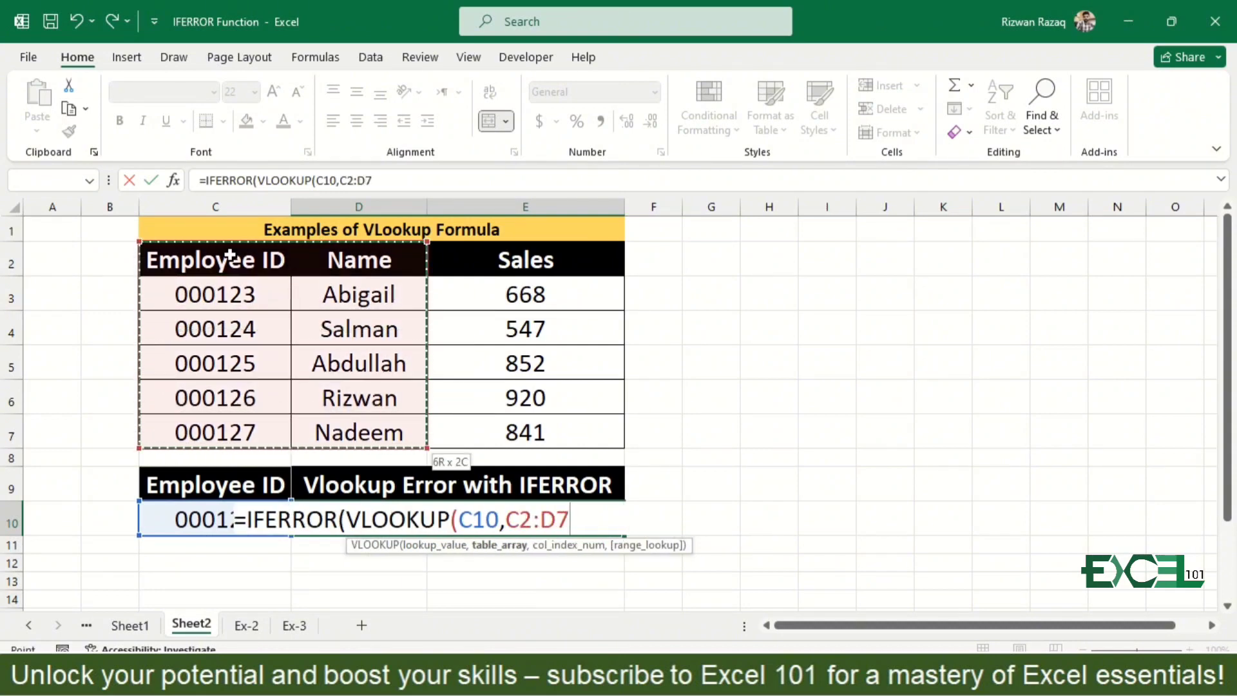
text(,)
text(2)
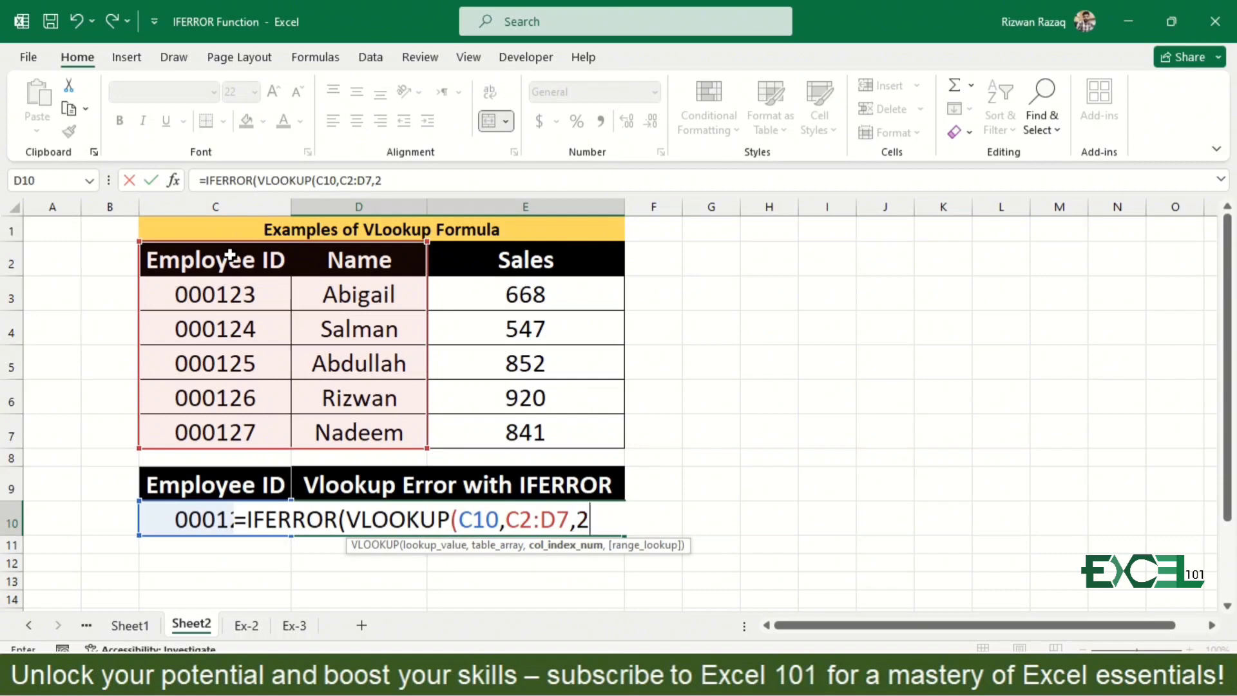
text(,0),)
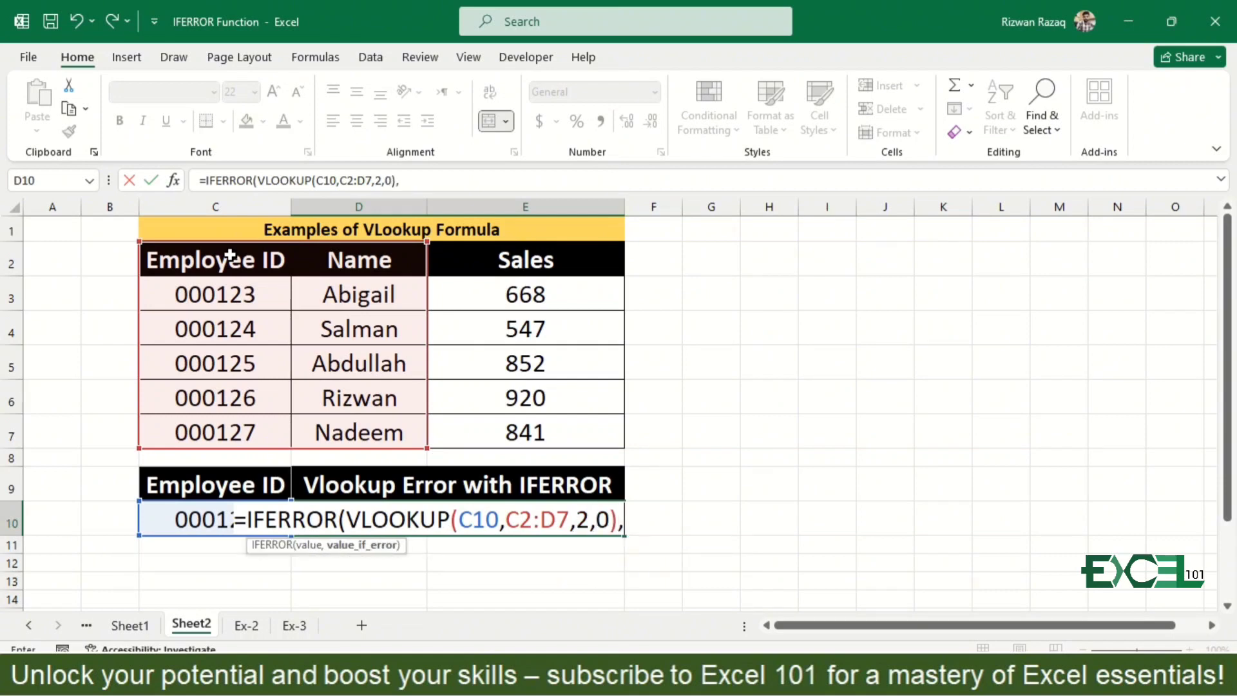
text("Not Found)
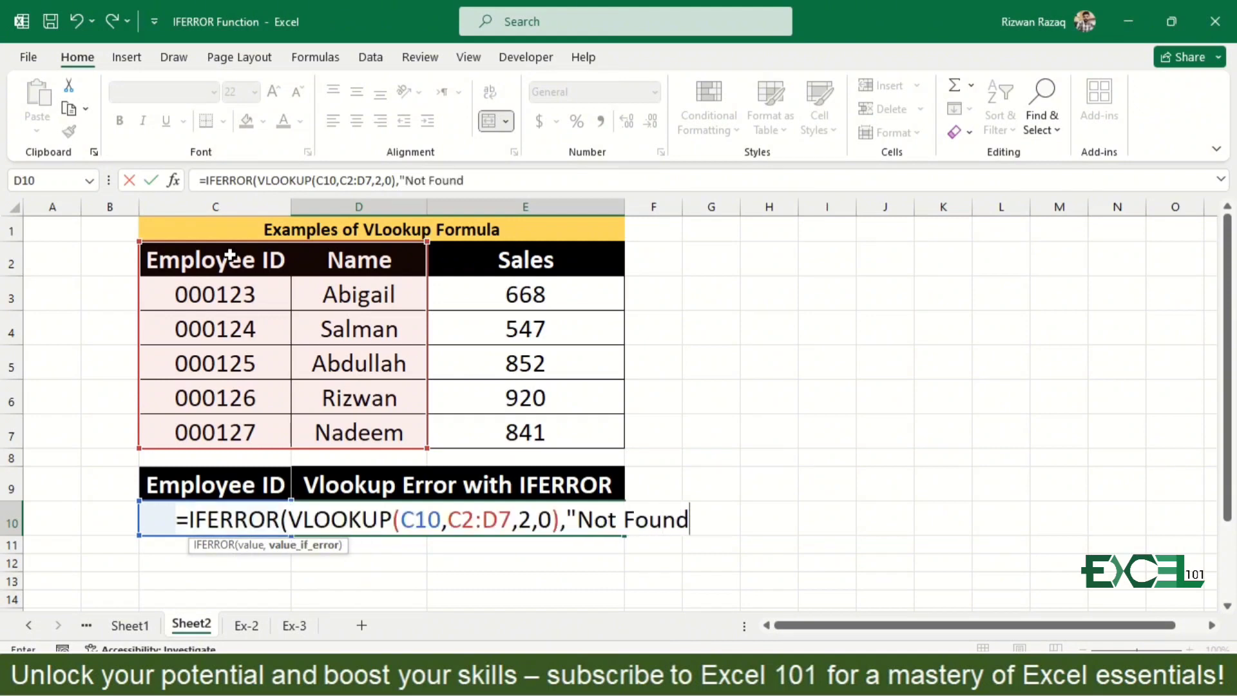
text("))
key(Return)
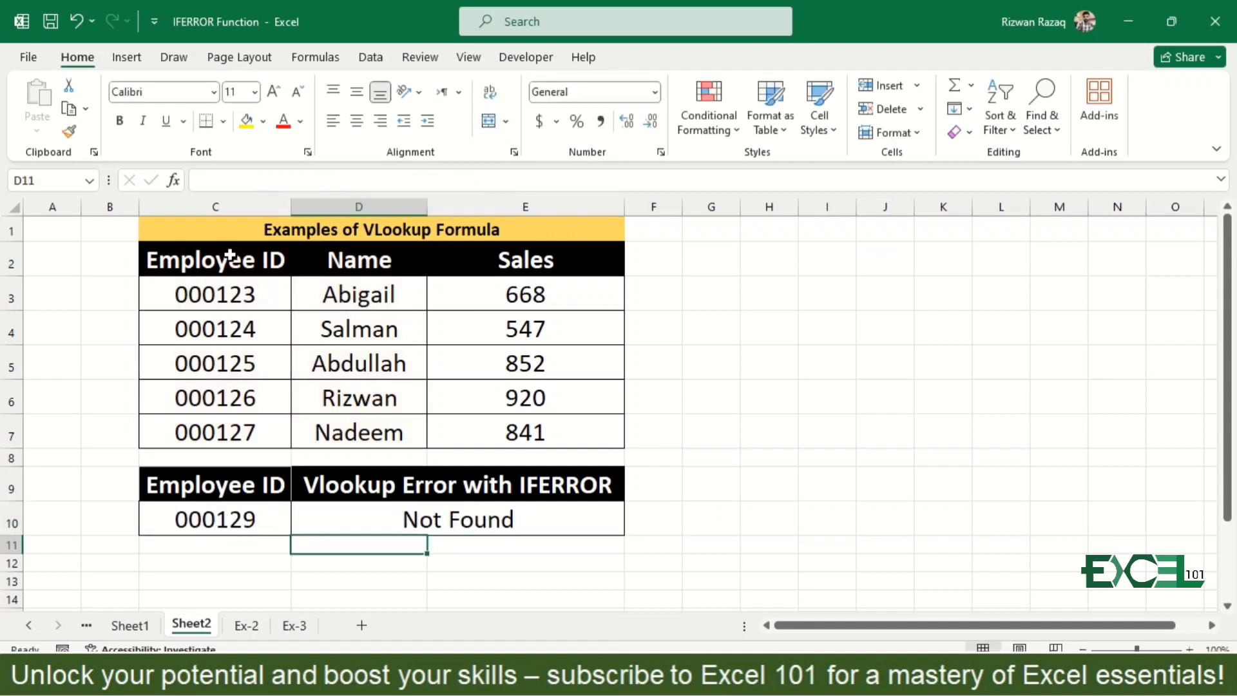
- Test the IFERROR lookup by entering in C10 the employee ID from C3, followed by an ID missing from the table
key(Up)
key(Left)
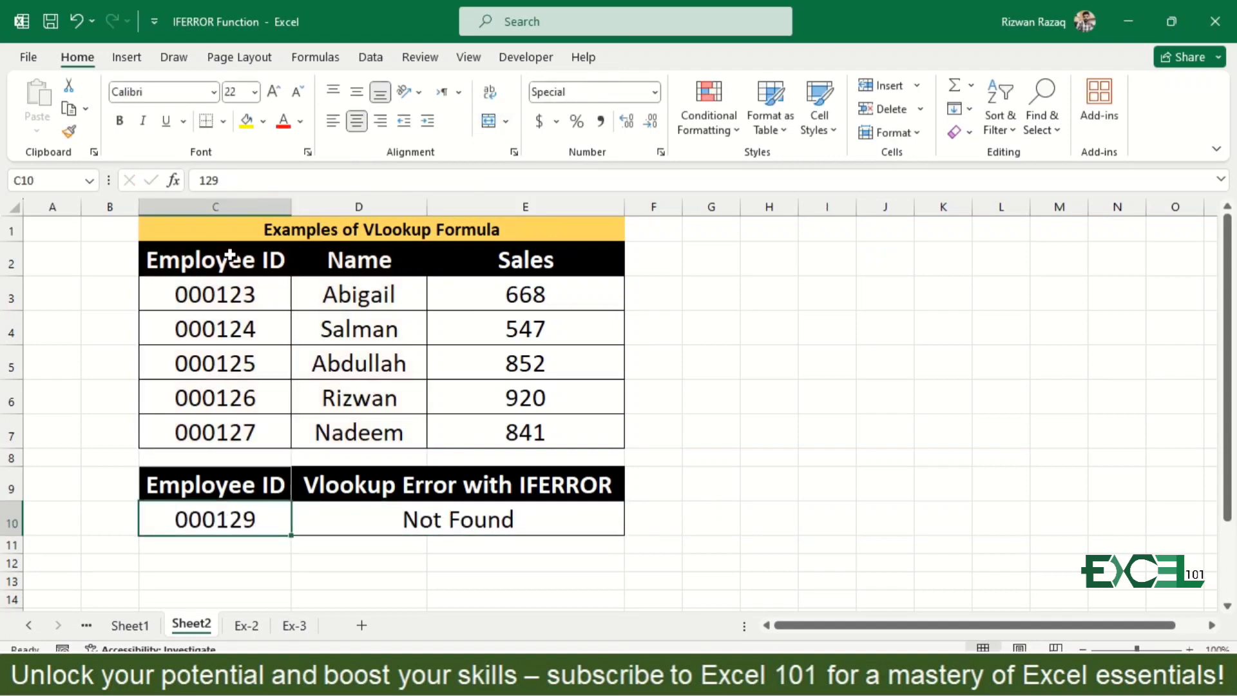
text(123)
key(Return)
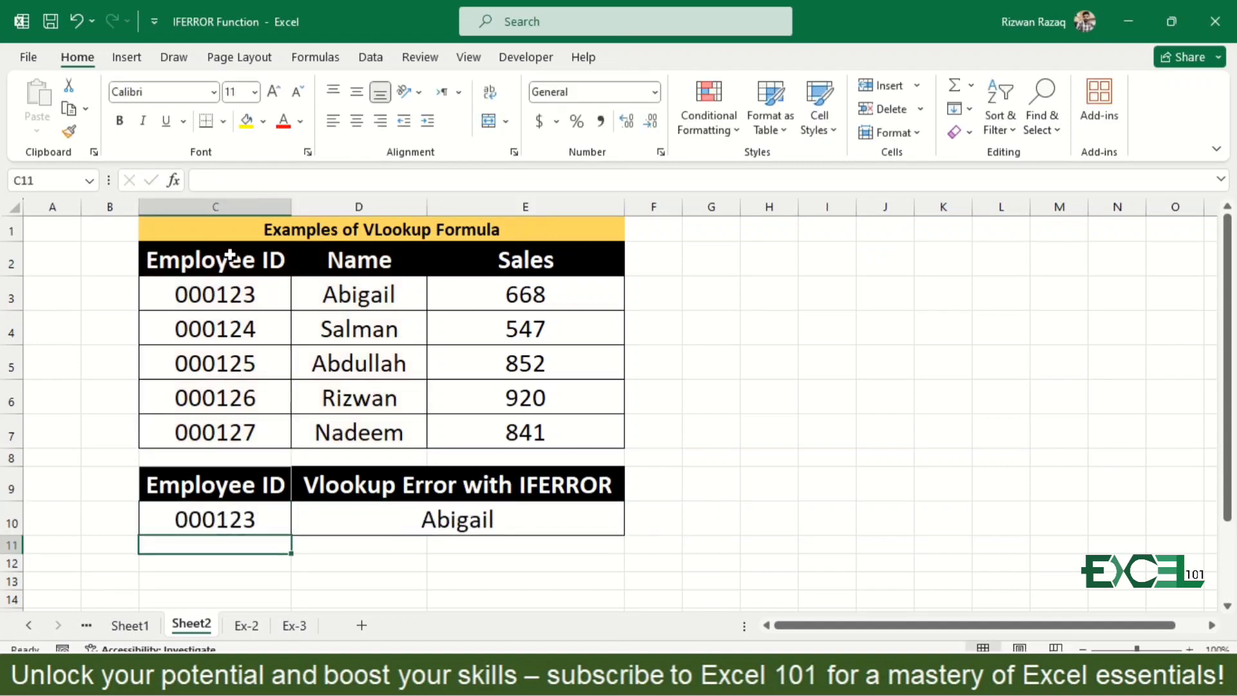
key(Up)
text(130)
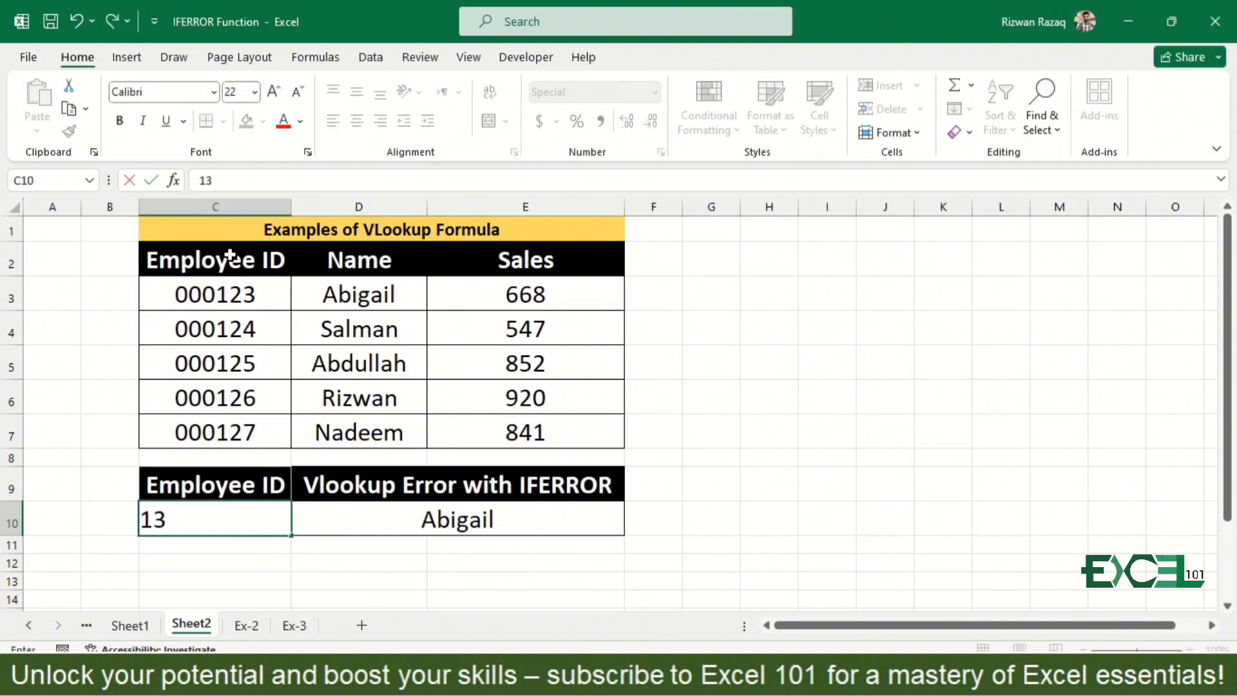
key(Return)
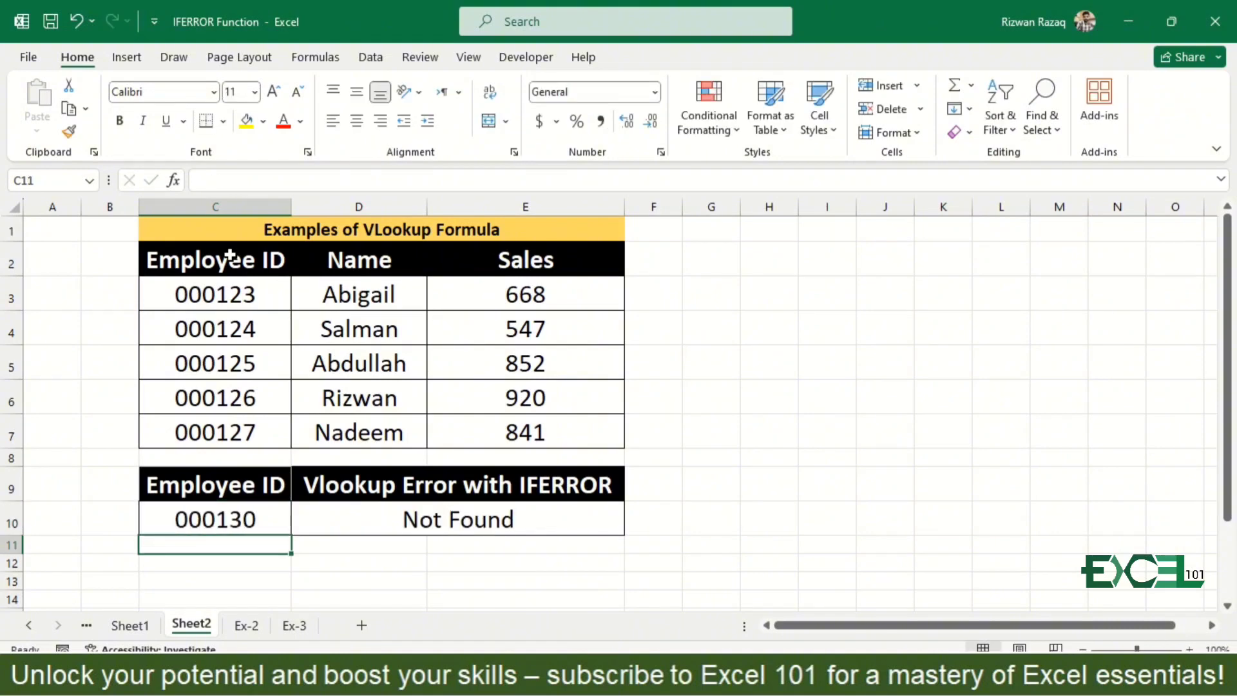